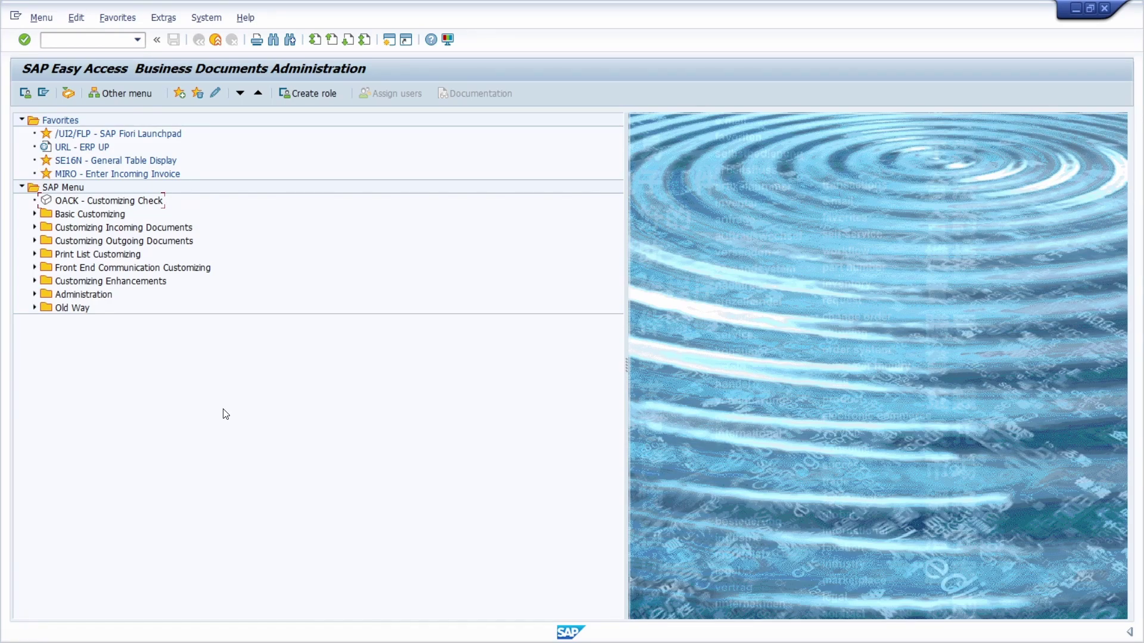
Step: Reload the Business Documents Administration menu with transaction SOA_COPY
{"action": "left_click", "coordinate": [81, 38]}
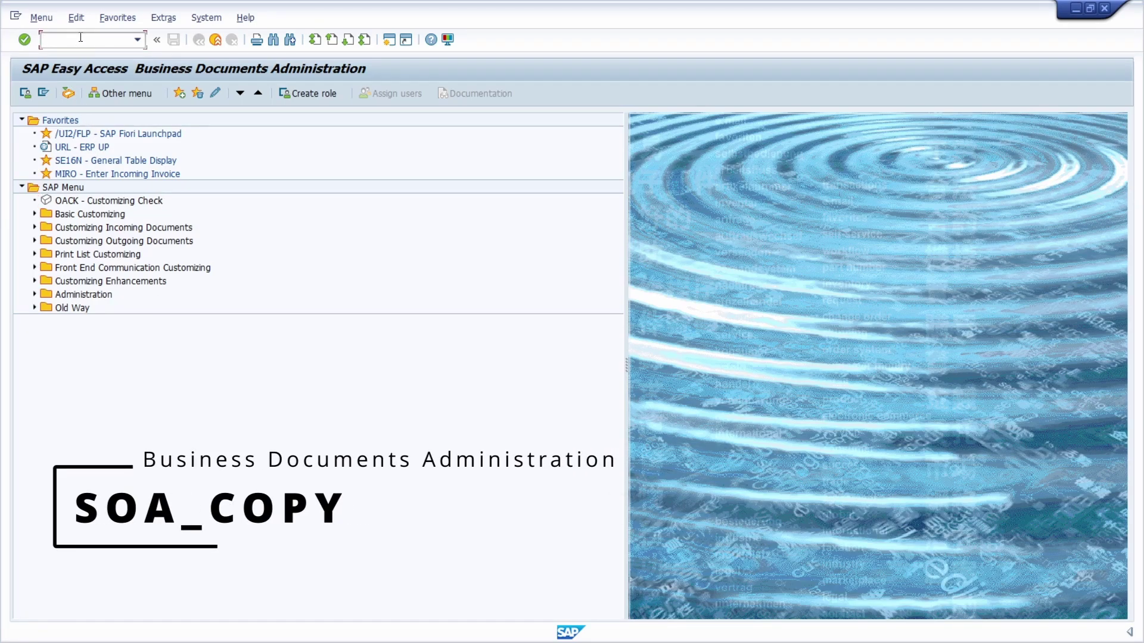
{"action": "type", "text": "soa_copy"}
{"action": "key", "text": "Return"}
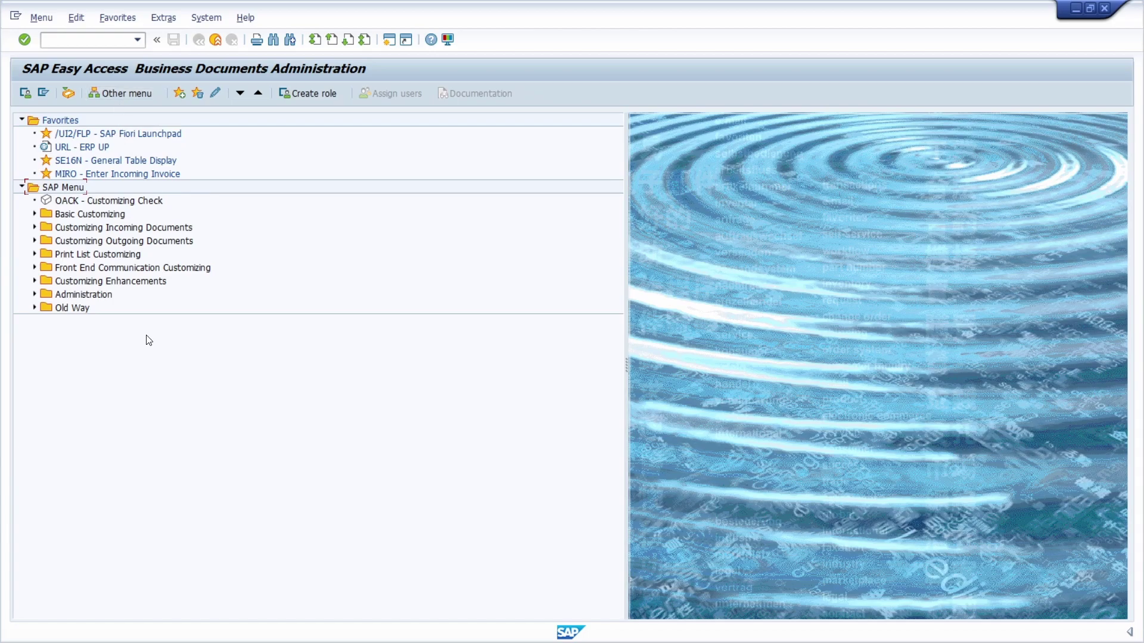
Step: Expand Basic Customizing, Customizing Incoming Documents and Bar Code Scenarios in the menu tree
{"action": "left_click", "coordinate": [34, 214]}
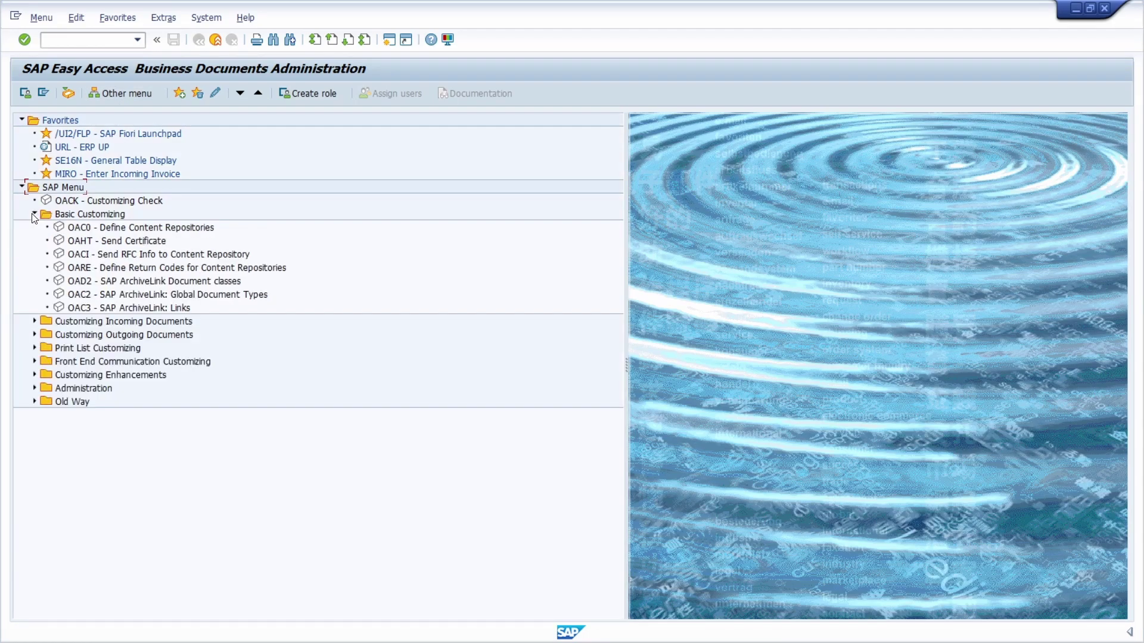
{"action": "left_click", "coordinate": [34, 322]}
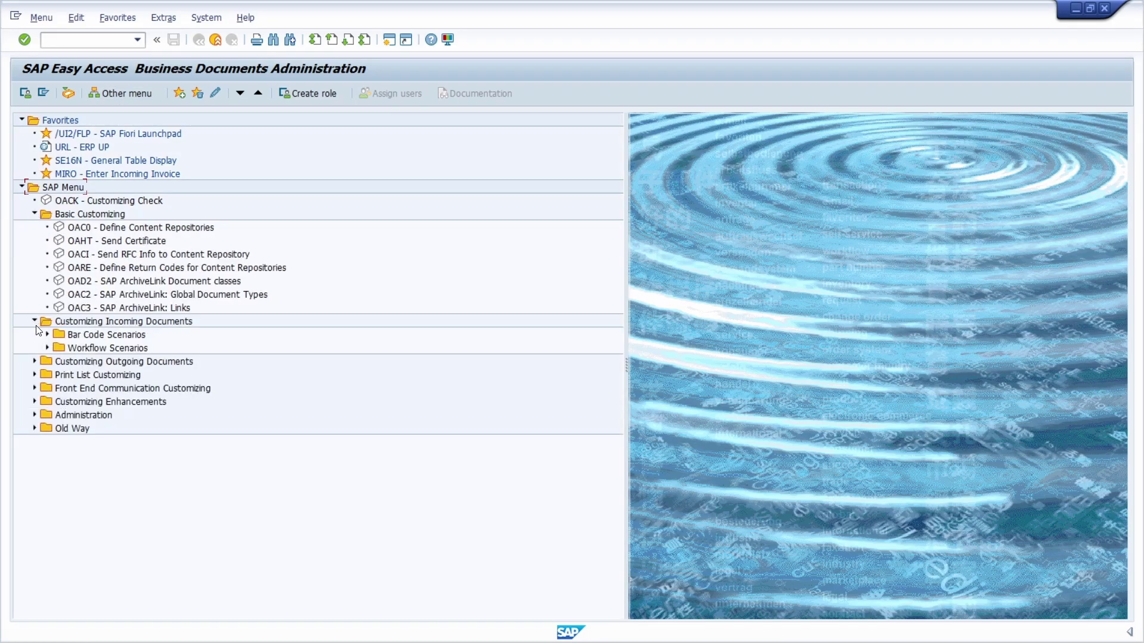
{"action": "left_click", "coordinate": [47, 334]}
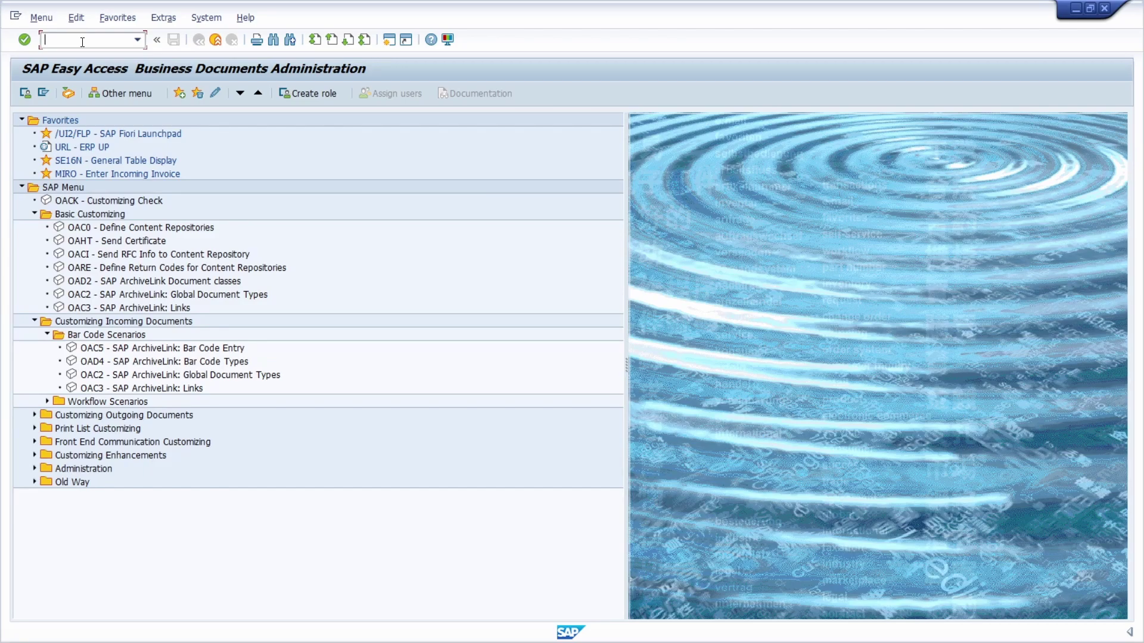
{"action": "type", "text": "se16"}
{"action": "key", "text": "Return"}
{"action": "left_click", "coordinate": [98, 170]}
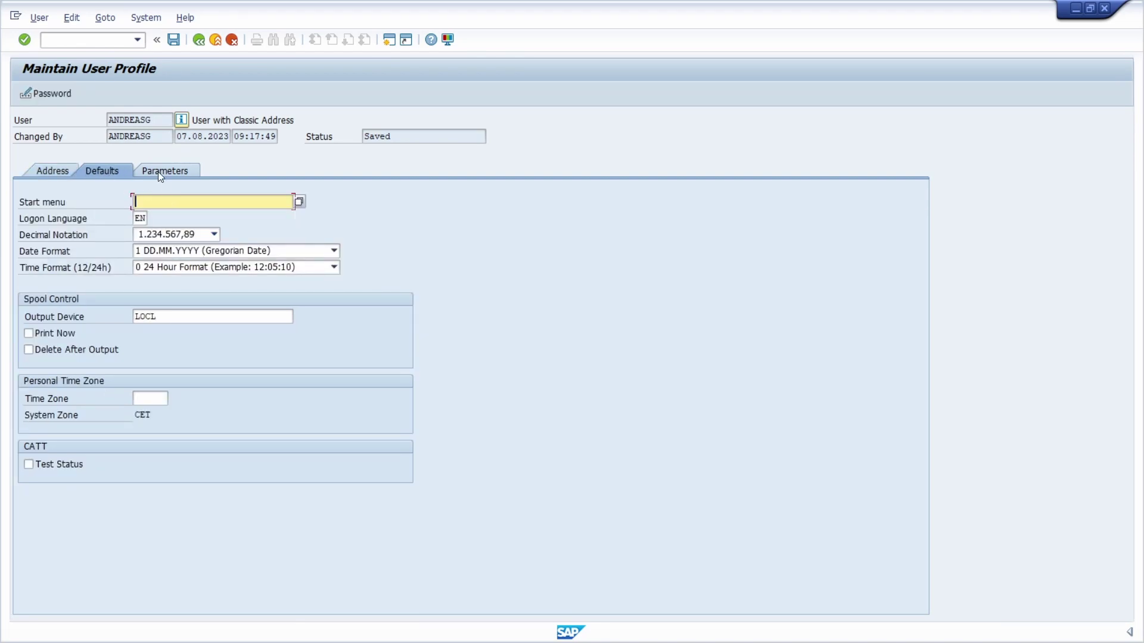
{"action": "left_click", "coordinate": [148, 19]}
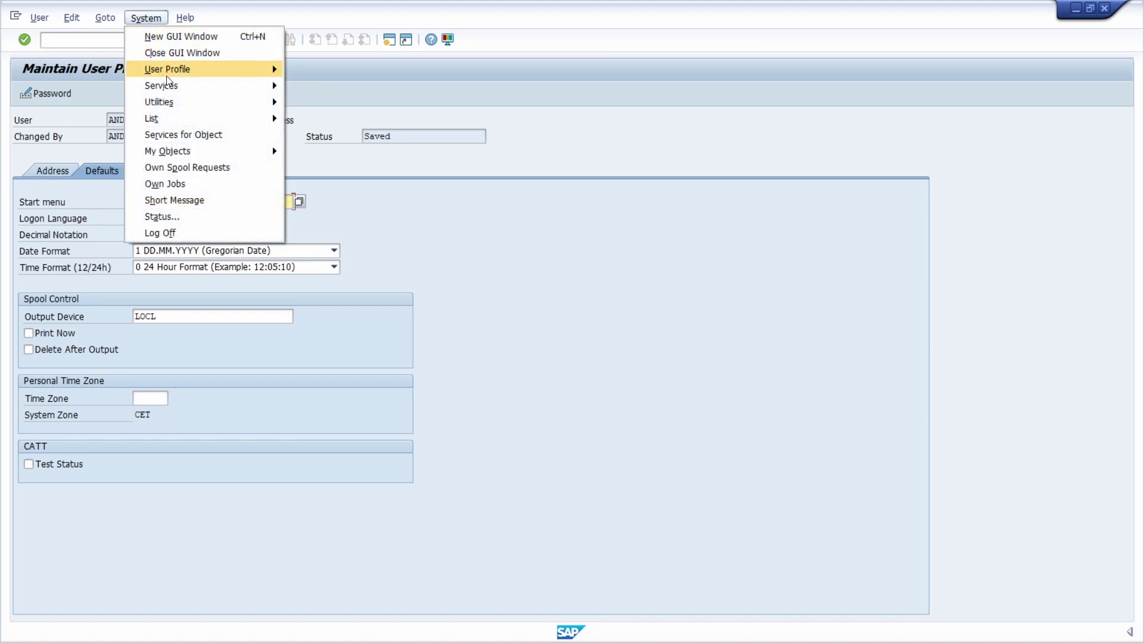
{"action": "mouse_move", "coordinate": [236, 70]}
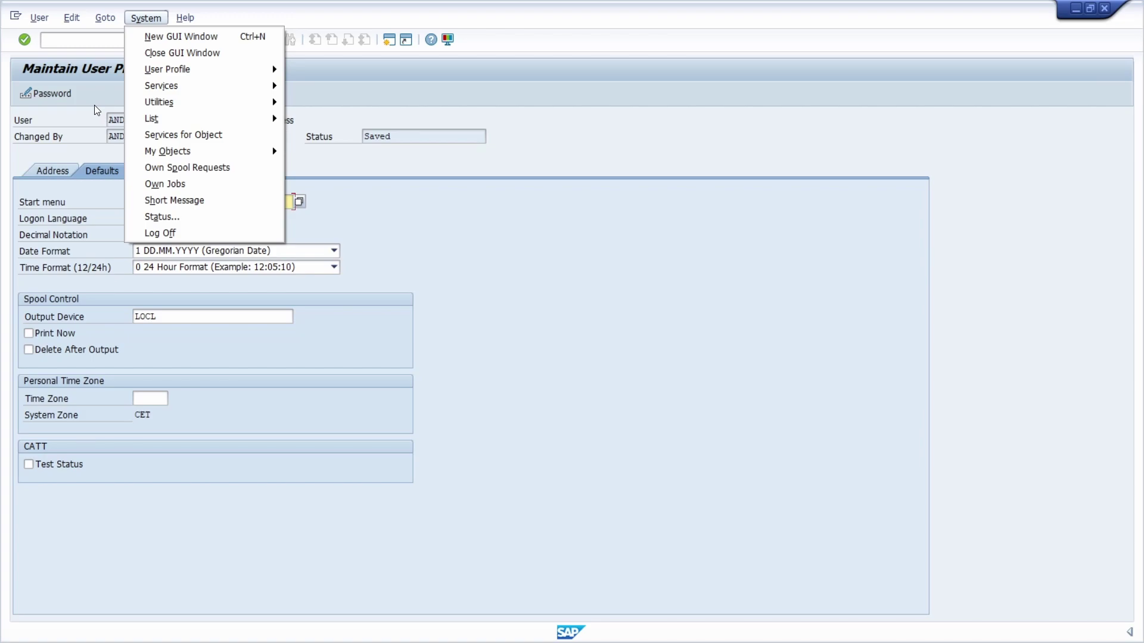
{"action": "left_click", "coordinate": [187, 181]}
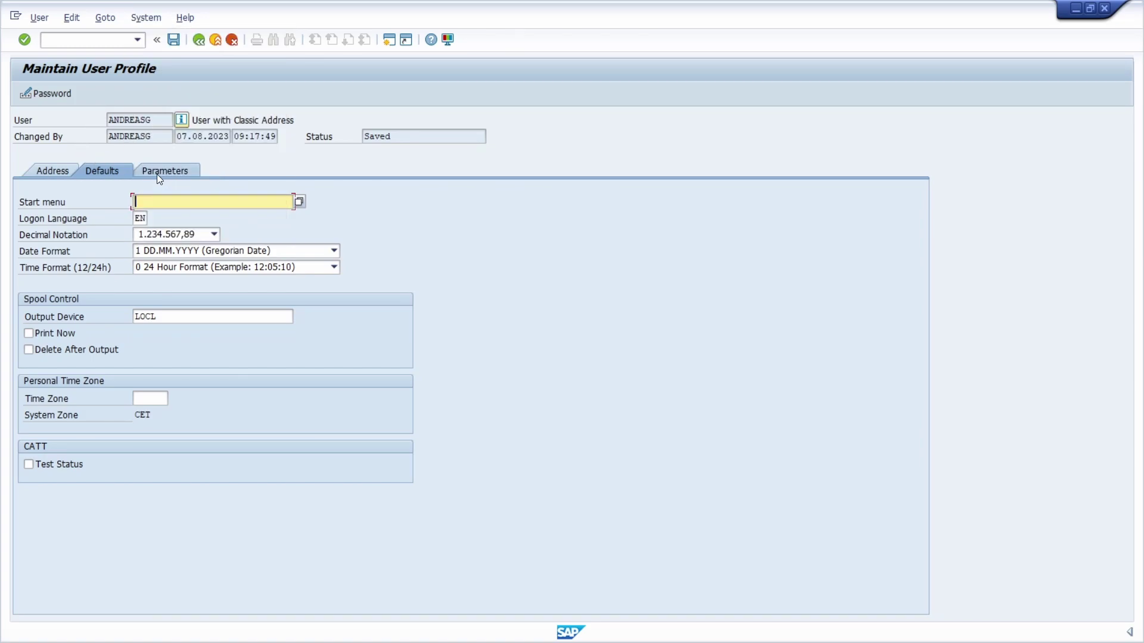
{"action": "left_click", "coordinate": [90, 44]}
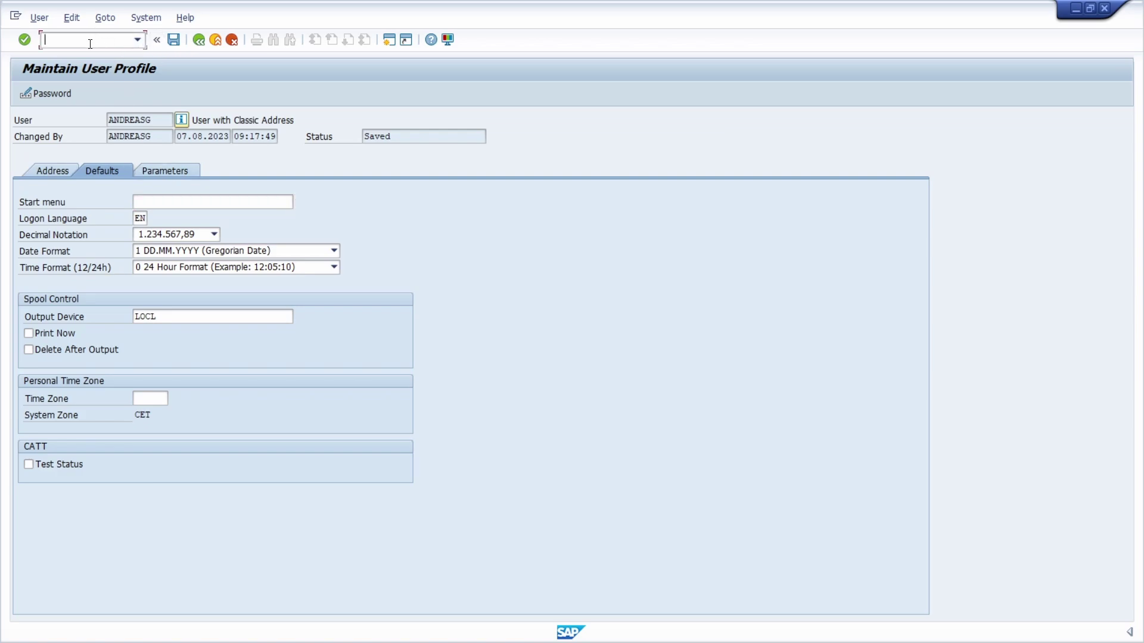
{"action": "type", "text": "/n"}
{"action": "key", "text": "Return"}
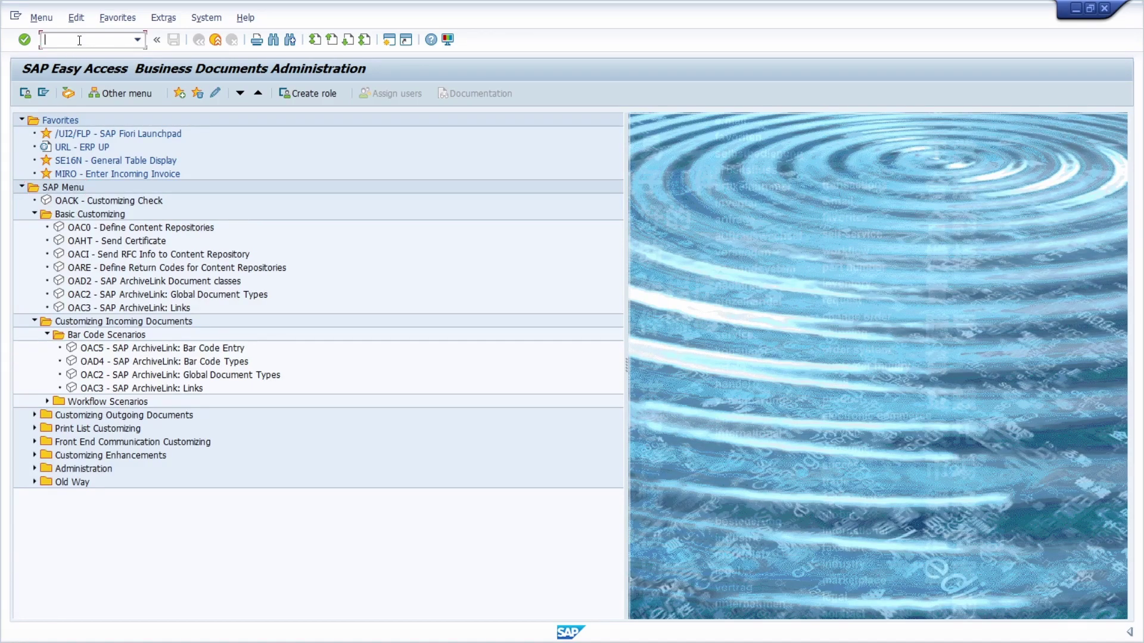
{"action": "type", "text": "/no"}
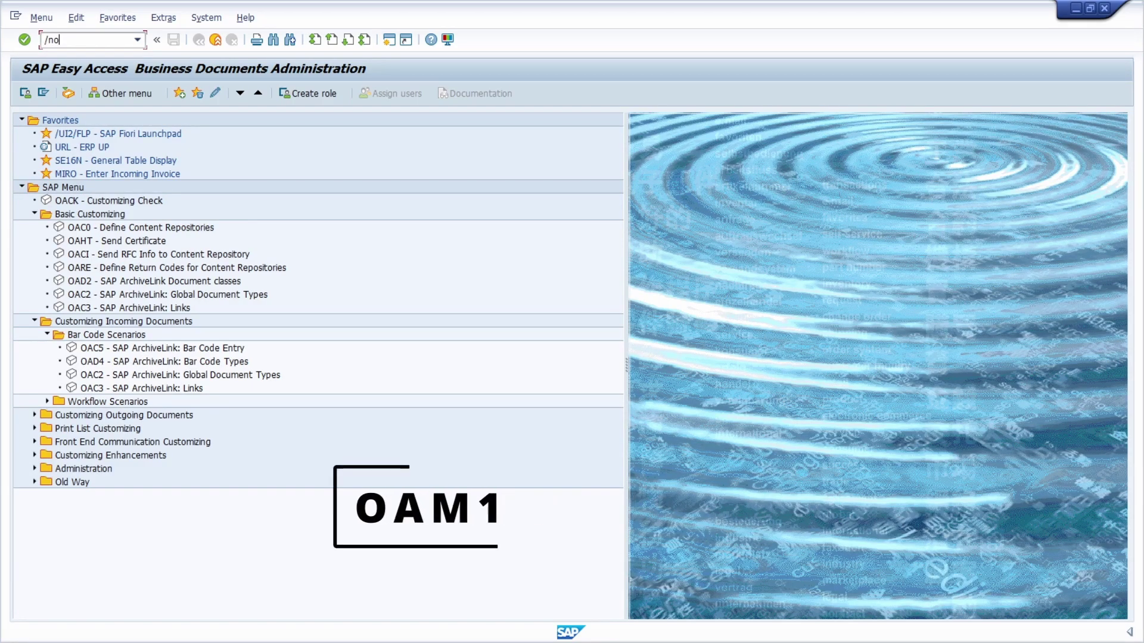
{"action": "type", "text": "am1"}
{"action": "key", "text": "Return"}
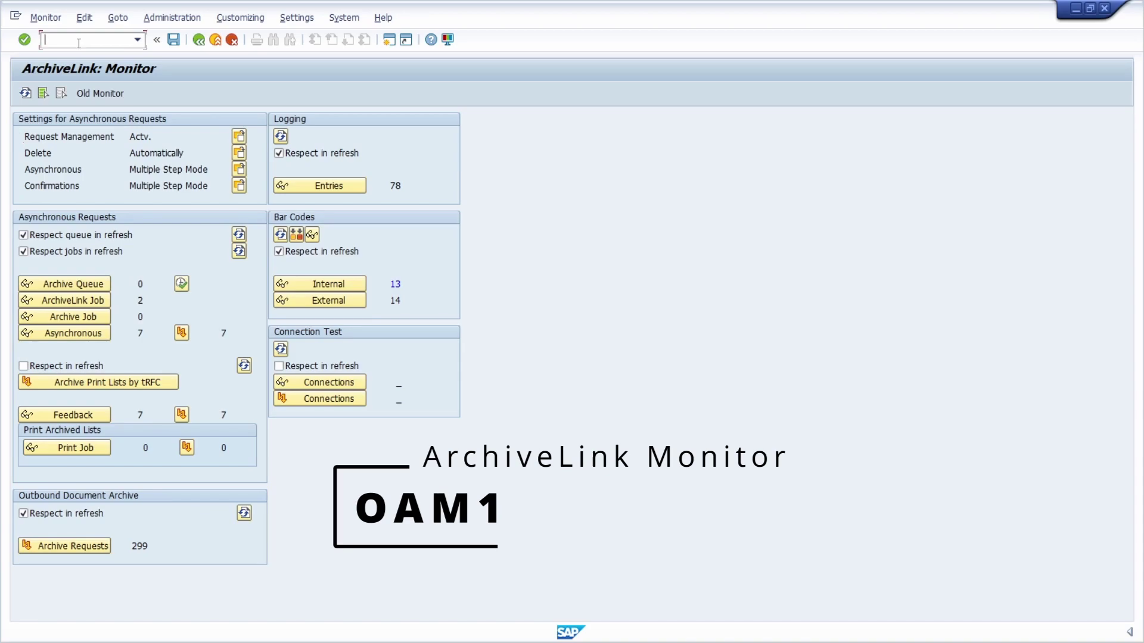
{"action": "type", "text": "/no"}
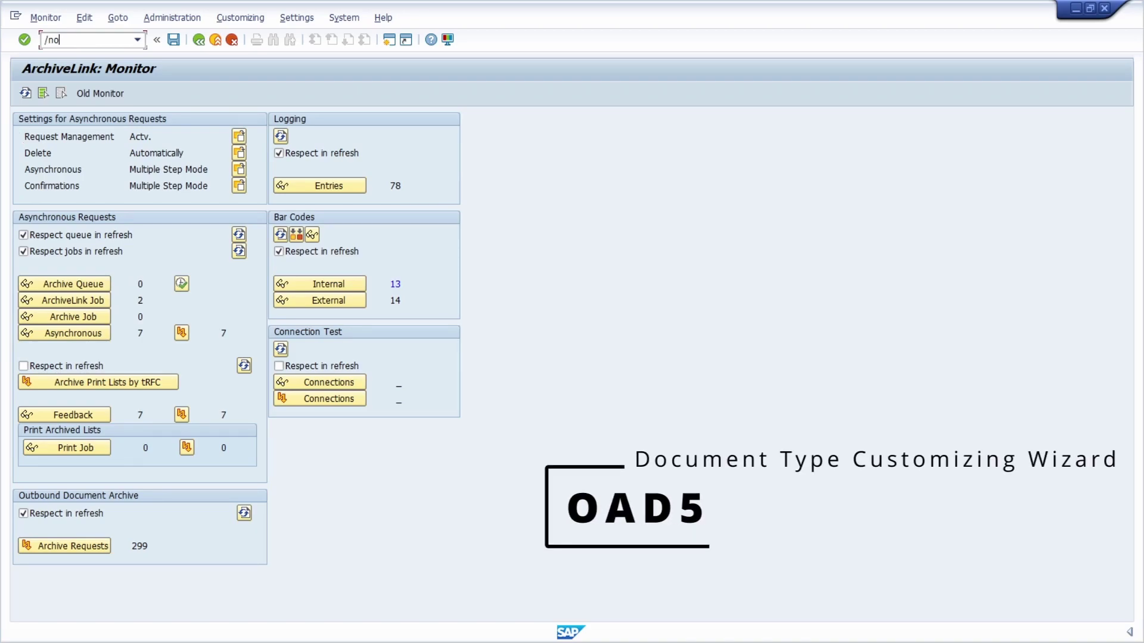
{"action": "type", "text": "ad5"}
{"action": "key", "text": "Return"}
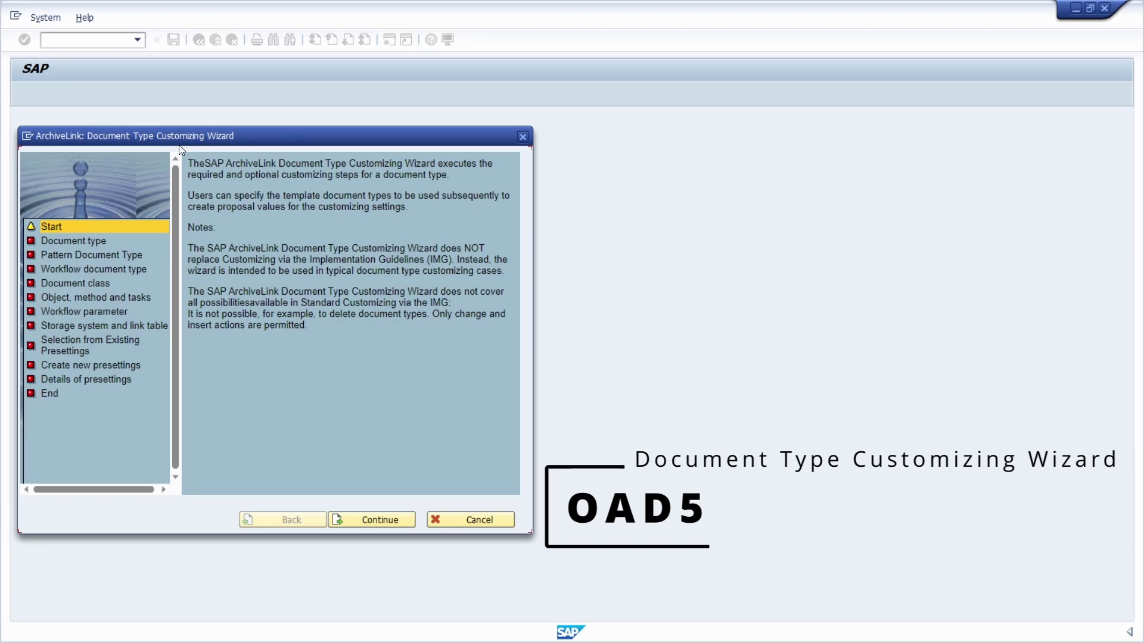
{"action": "left_click", "coordinate": [523, 136]}
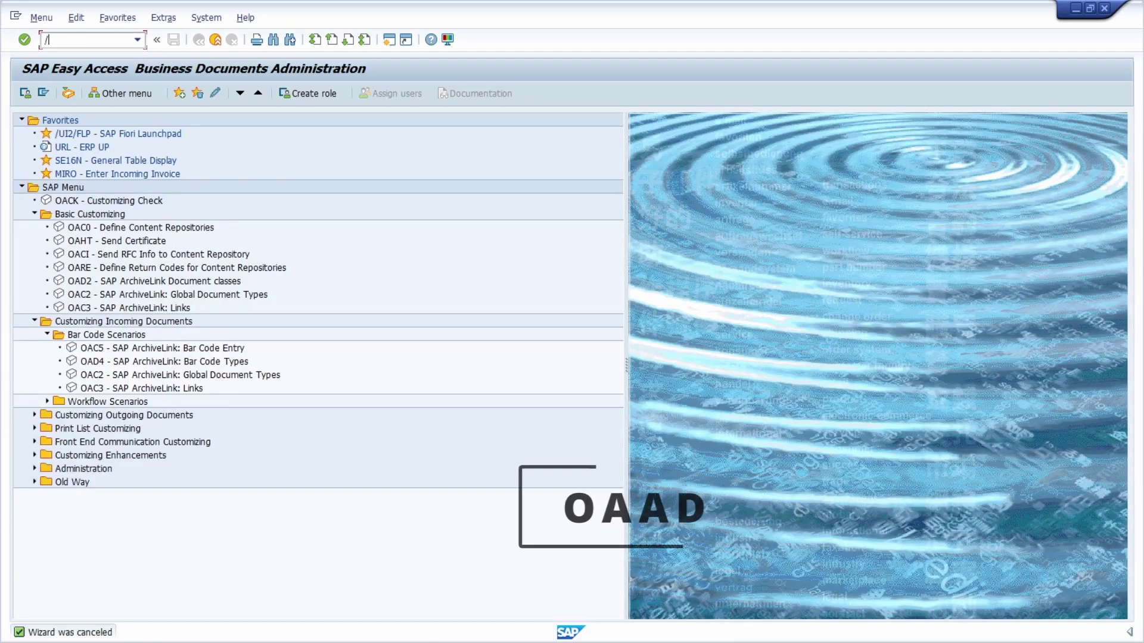
{"action": "type", "text": "/noa"}
{"action": "type", "text": "d"}
Step: Run OAAD, then open the OAC0 content repositories overview and enter /noac2 next
{"action": "key", "text": "Return"}
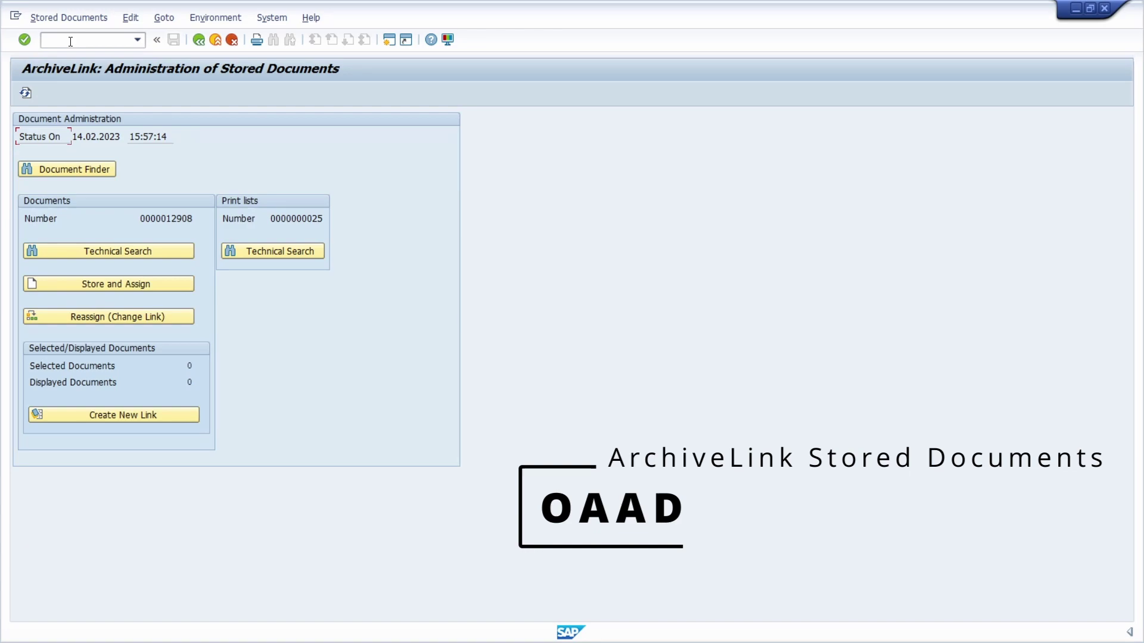
{"action": "left_click", "coordinate": [70, 41]}
{"action": "type", "text": "/n"}
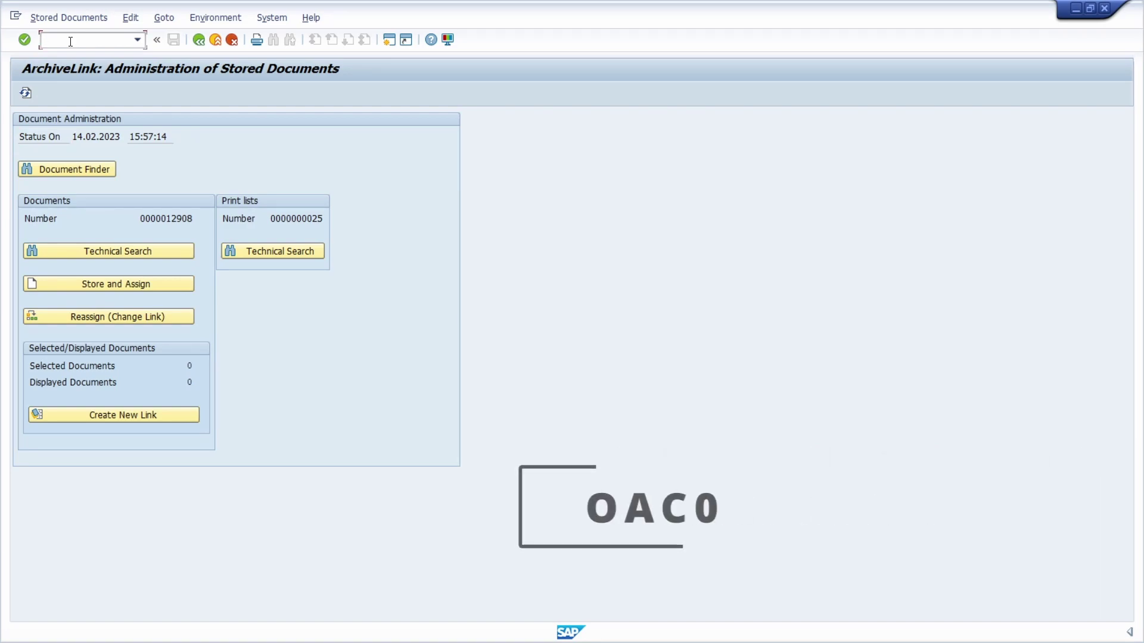
{"action": "type", "text": "oac"}
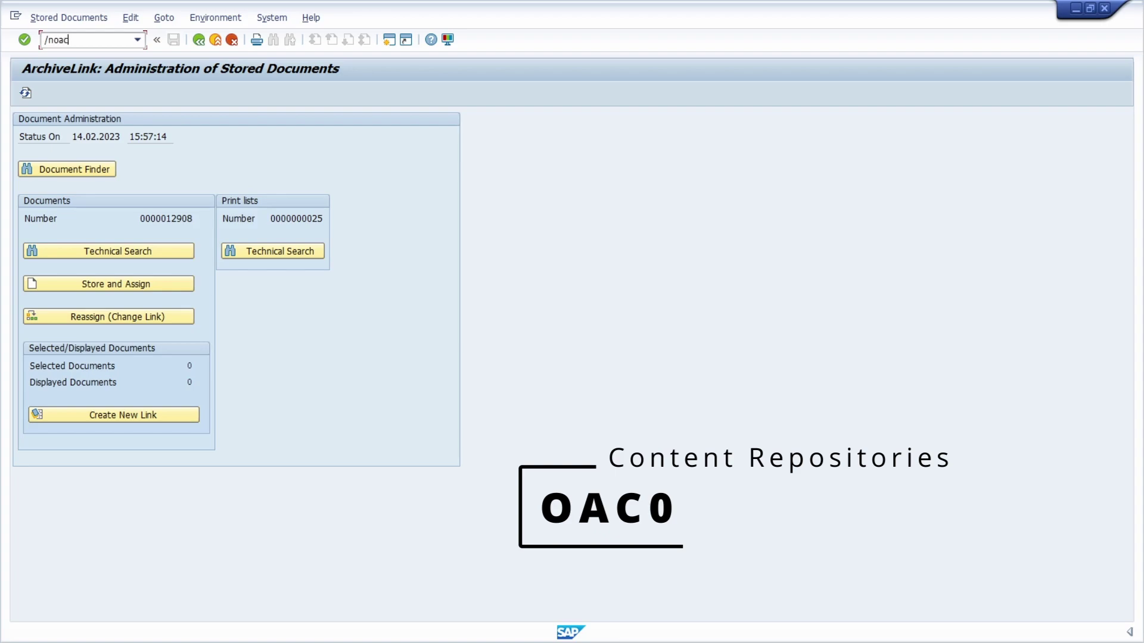
{"action": "type", "text": "0"}
{"action": "key", "text": "Return"}
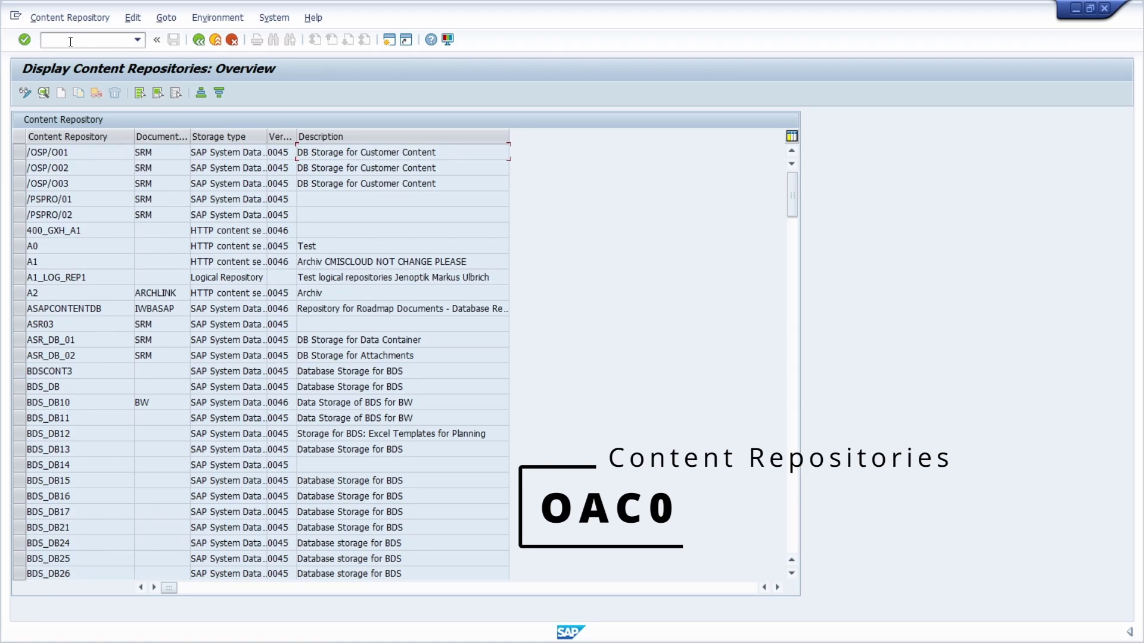
{"action": "left_click", "coordinate": [70, 41]}
{"action": "type", "text": "/noac2"}
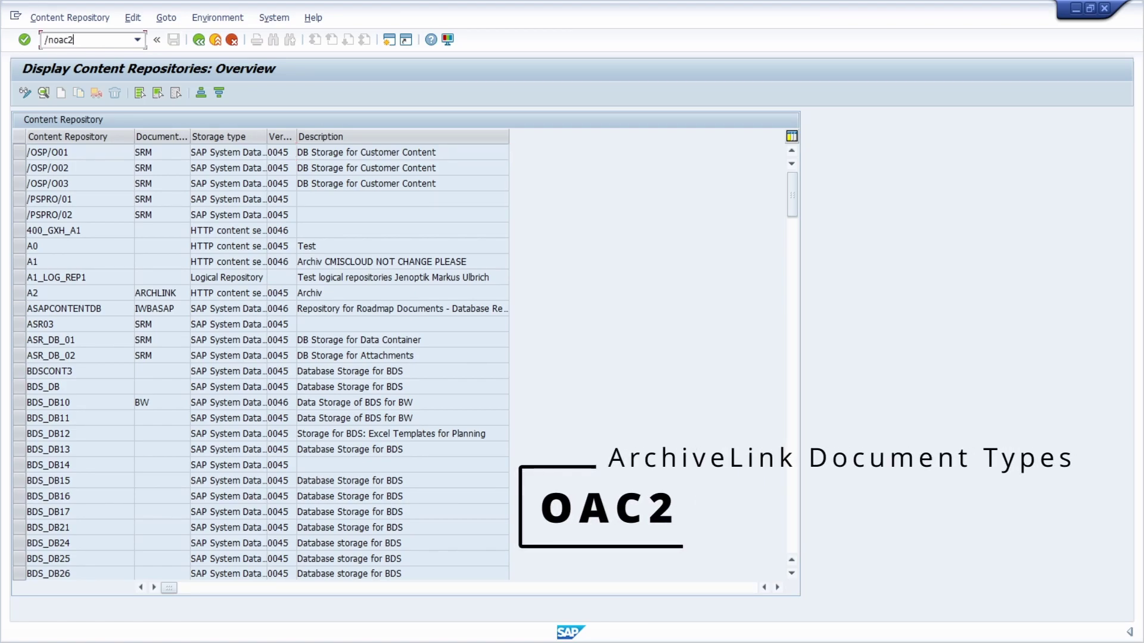
Step: View the OAC2 global document types, then open the Links for Content Repositories overview
{"action": "key", "text": "Return"}
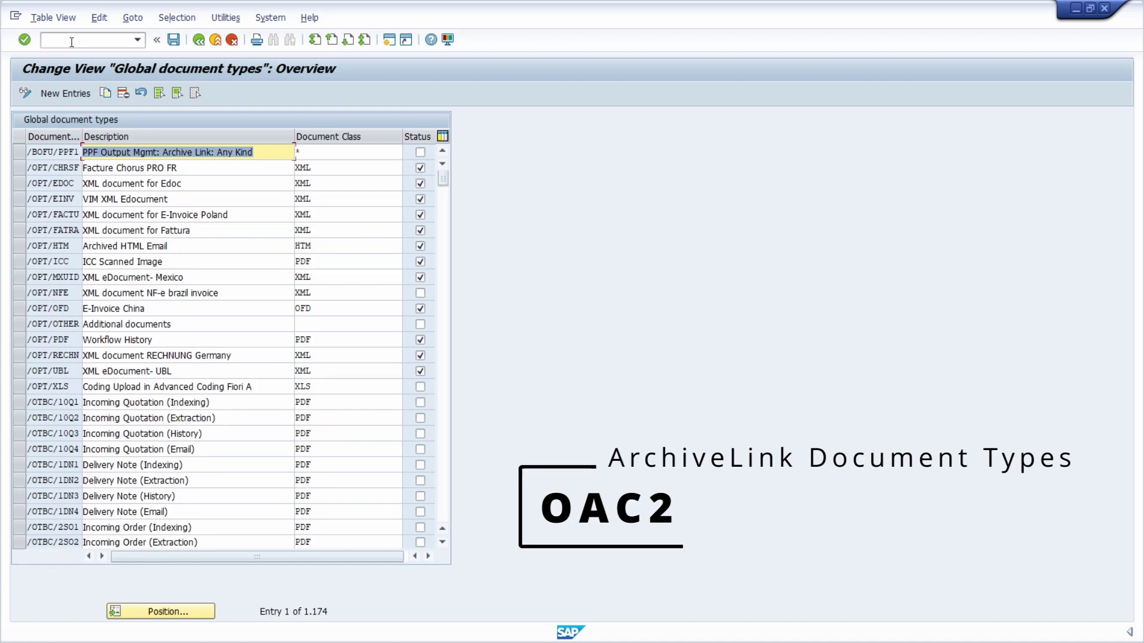
{"action": "left_click", "coordinate": [71, 42]}
{"action": "type", "text": "/no"}
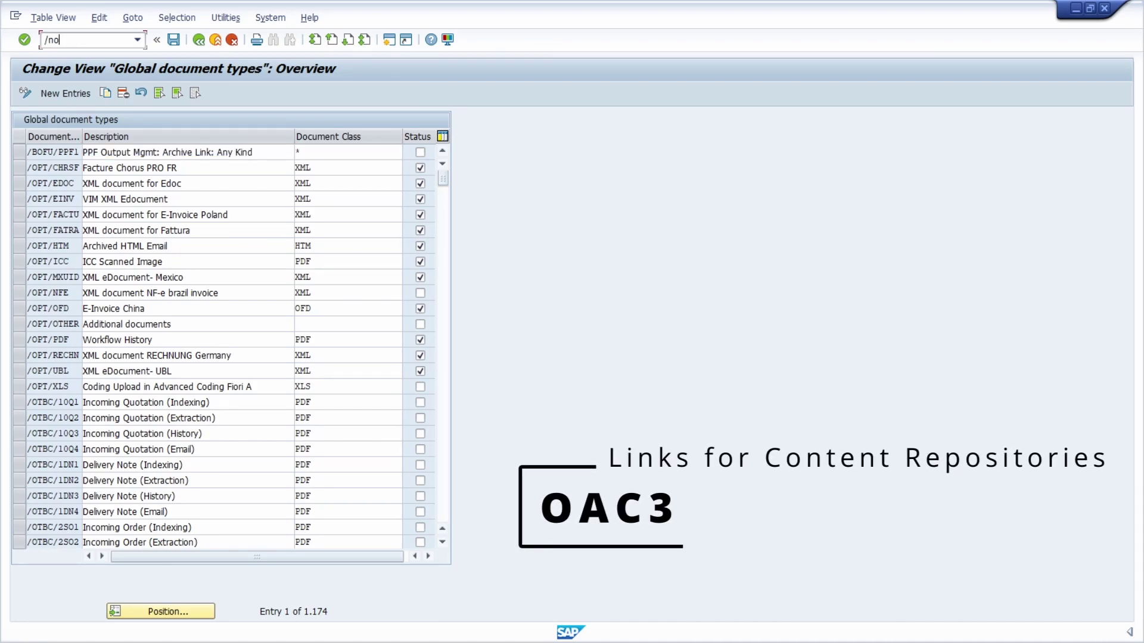
{"action": "type", "text": "ad"}
{"action": "type", "text": "3"}
{"action": "key", "text": "Return"}
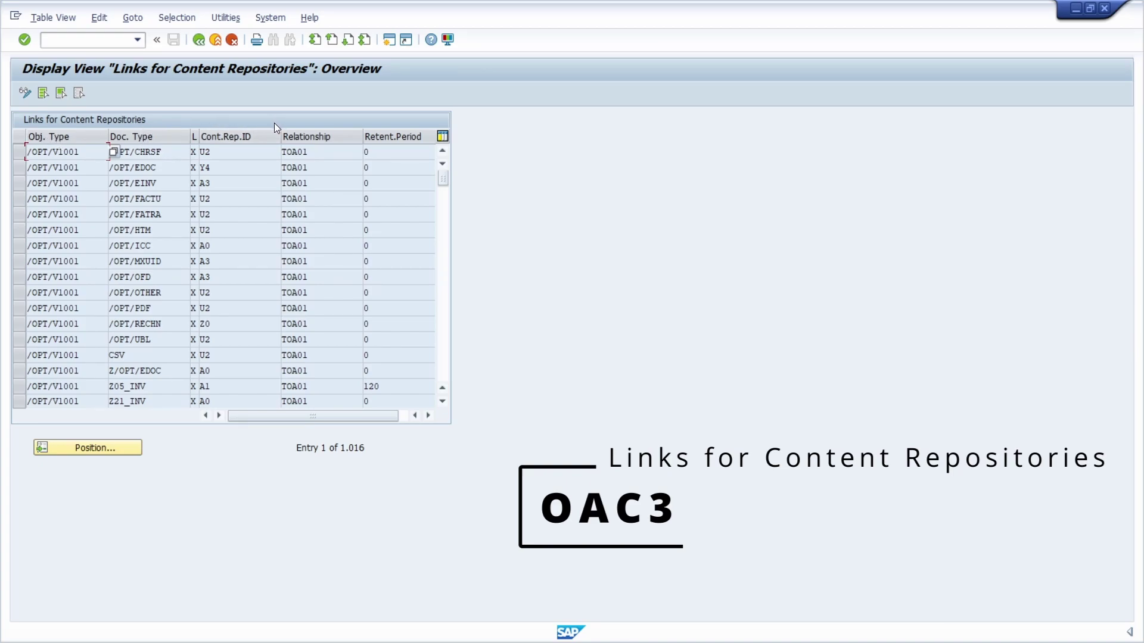
{"action": "left_click", "coordinate": [73, 44]}
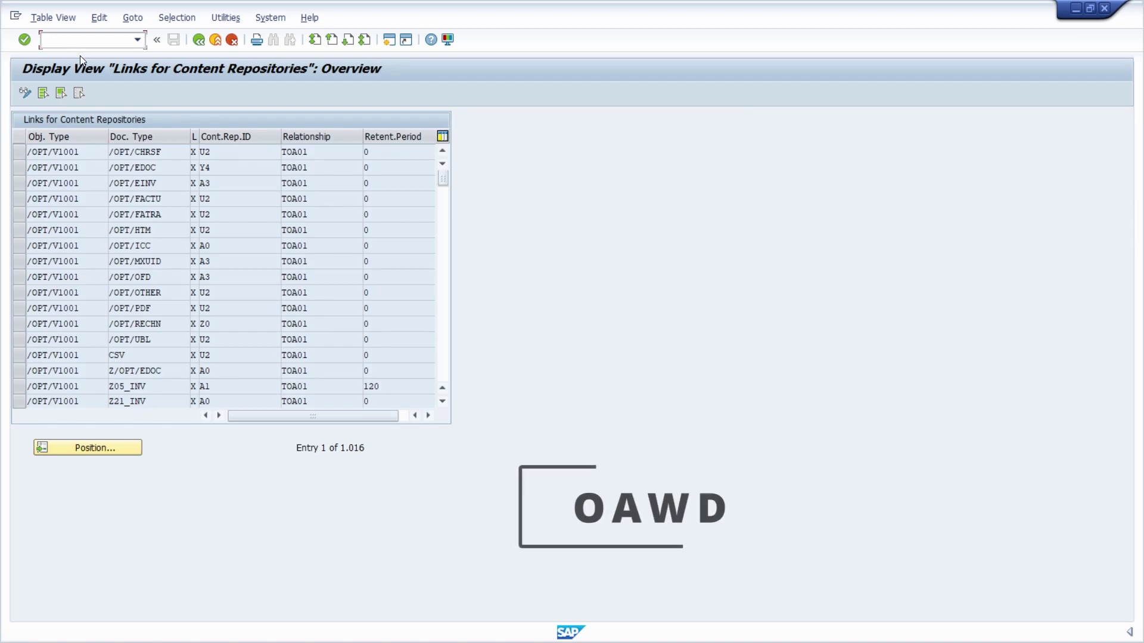
Step: Open the OAWD Store documents presettings, then run /noad2 for ArchiveLink document classes
{"action": "type", "text": "/n"}
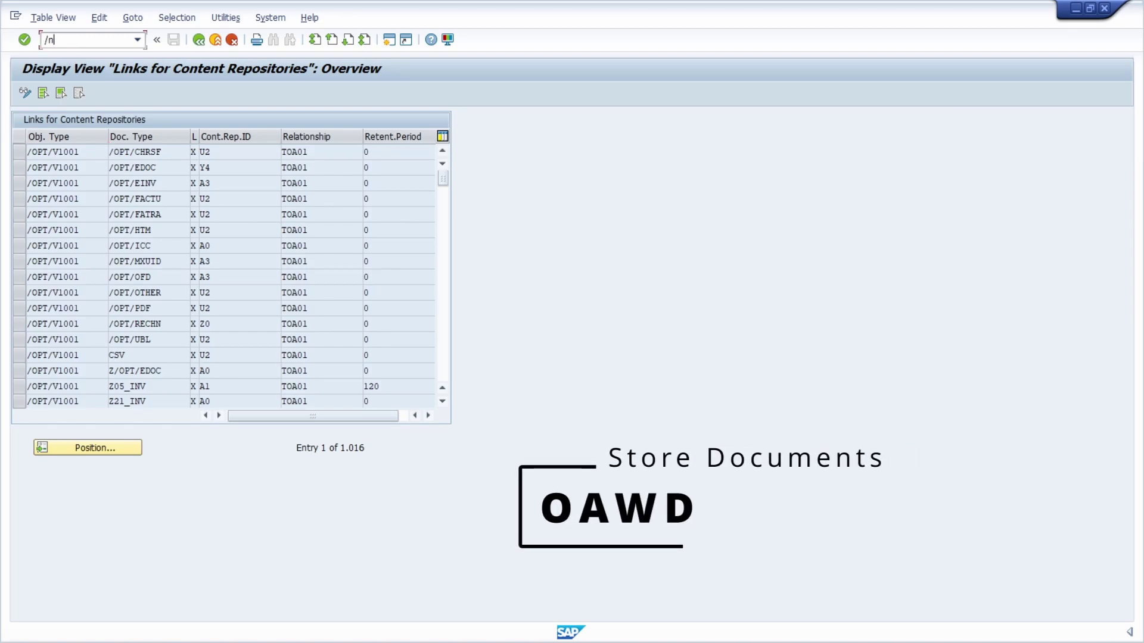
{"action": "type", "text": "oawd"}
{"action": "key", "text": "Return"}
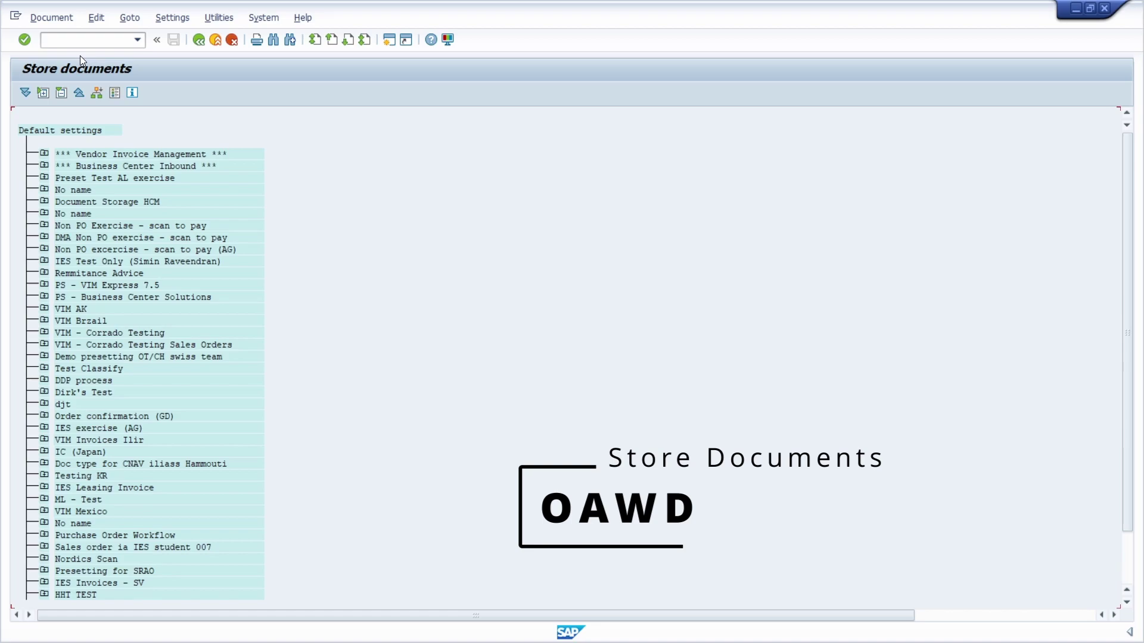
{"action": "left_click", "coordinate": [79, 40]}
{"action": "type", "text": "/no"}
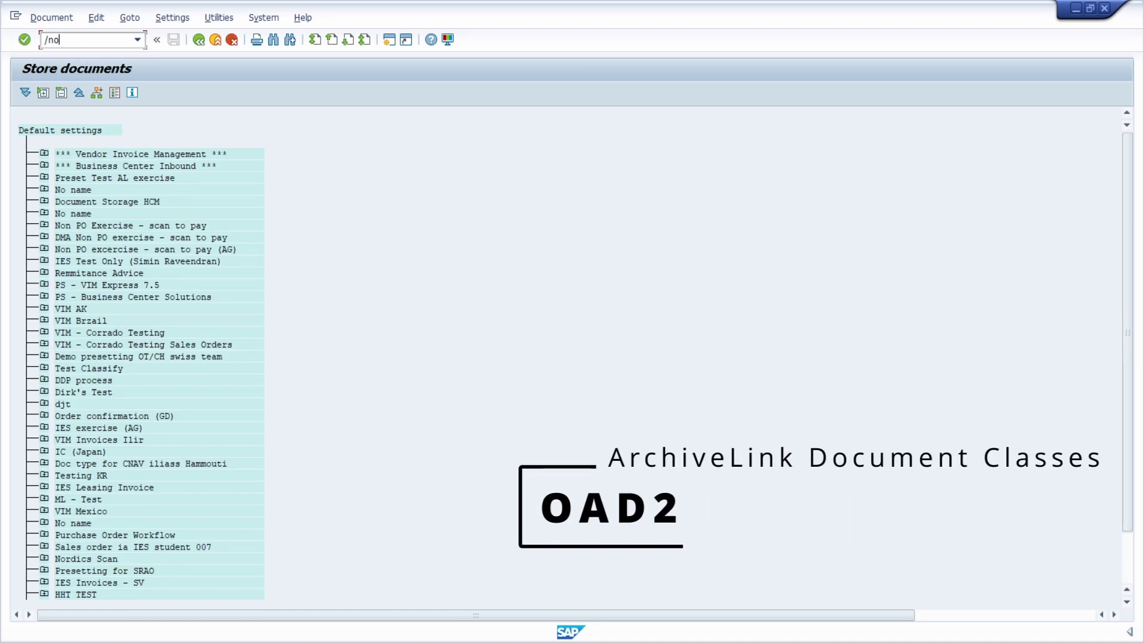
{"action": "type", "text": "ad2"}
{"action": "key", "text": "Return"}
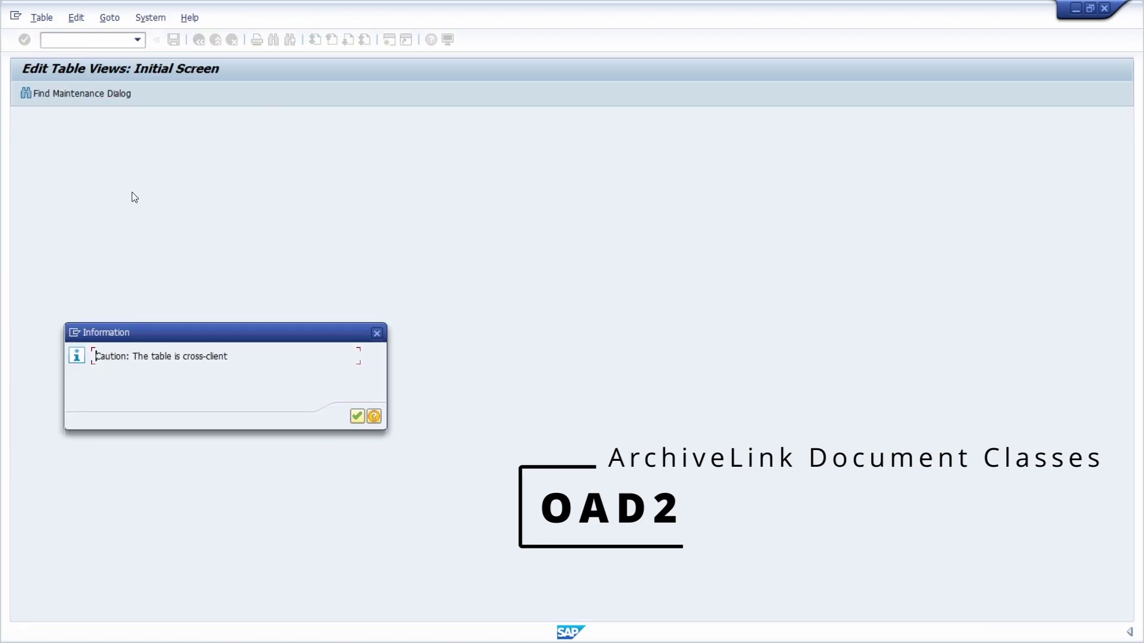
Step: Acknowledge the cross-client notice to view document classes, then open the OAA1 storage system selection
{"action": "left_click", "coordinate": [357, 416]}
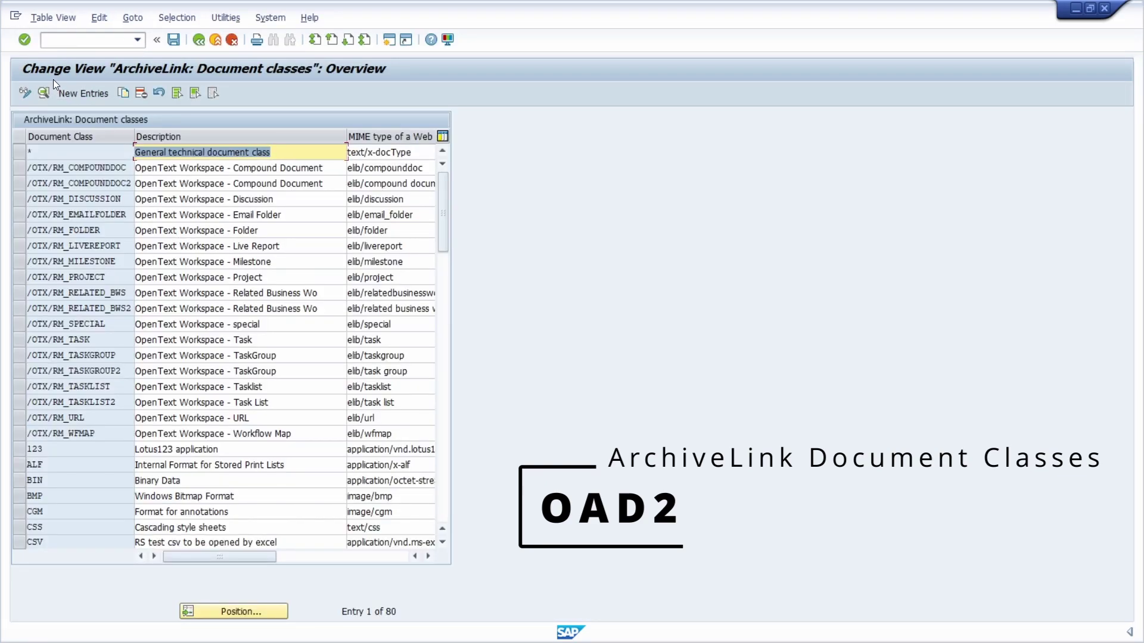
{"action": "left_click", "coordinate": [81, 42]}
{"action": "type", "text": "/n"}
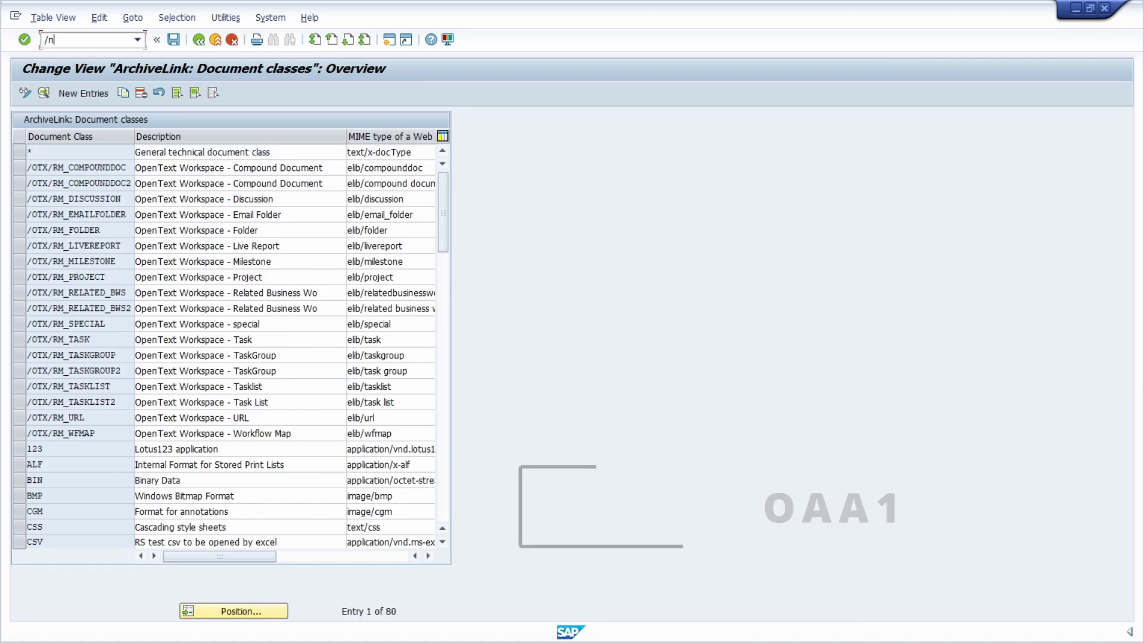
{"action": "type", "text": "oaa1"}
{"action": "key", "text": "Return"}
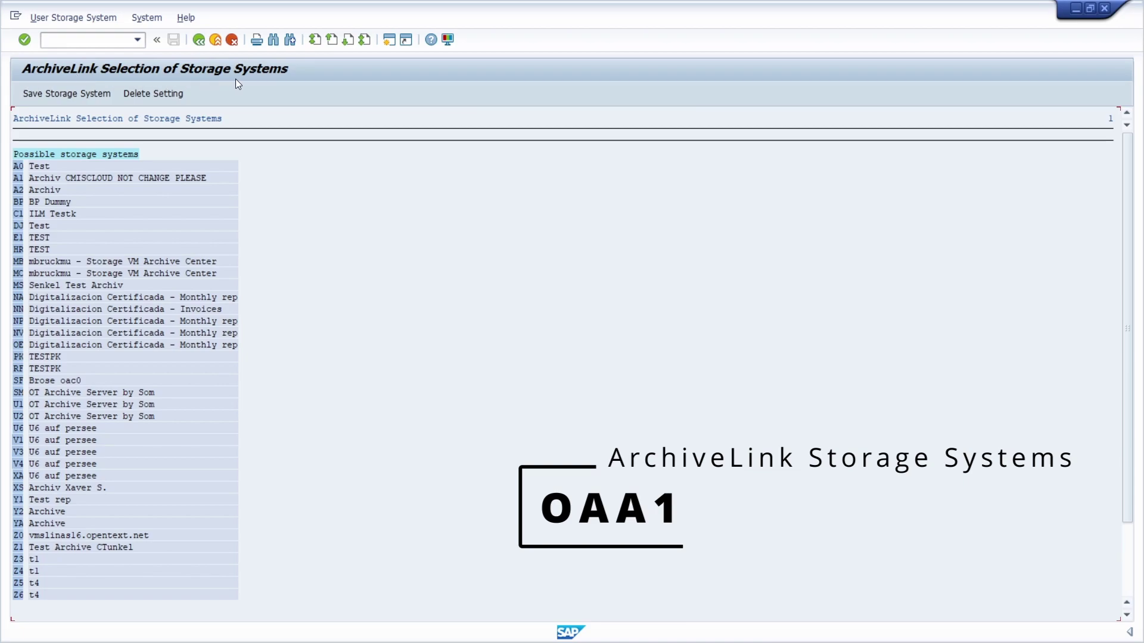
{"action": "left_click", "coordinate": [100, 38]}
Step: View OAA3 interface protocols, then open OAA4 application maintenance listing IXSCAN and IXVIEWER
{"action": "type", "text": "/noaa3"}
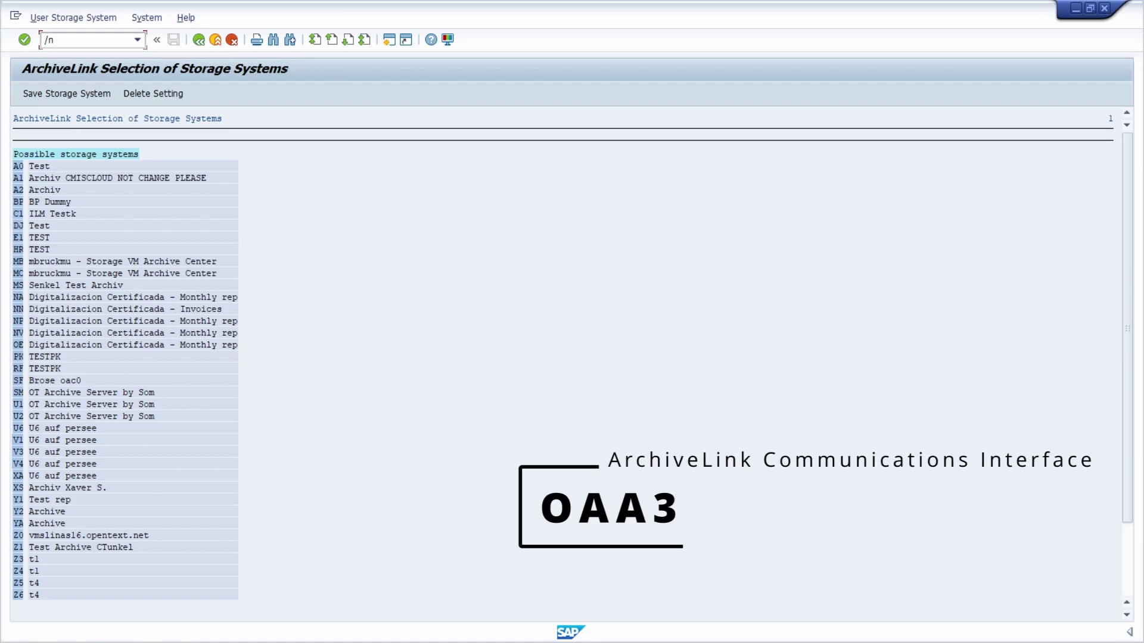
{"action": "key", "text": "Return"}
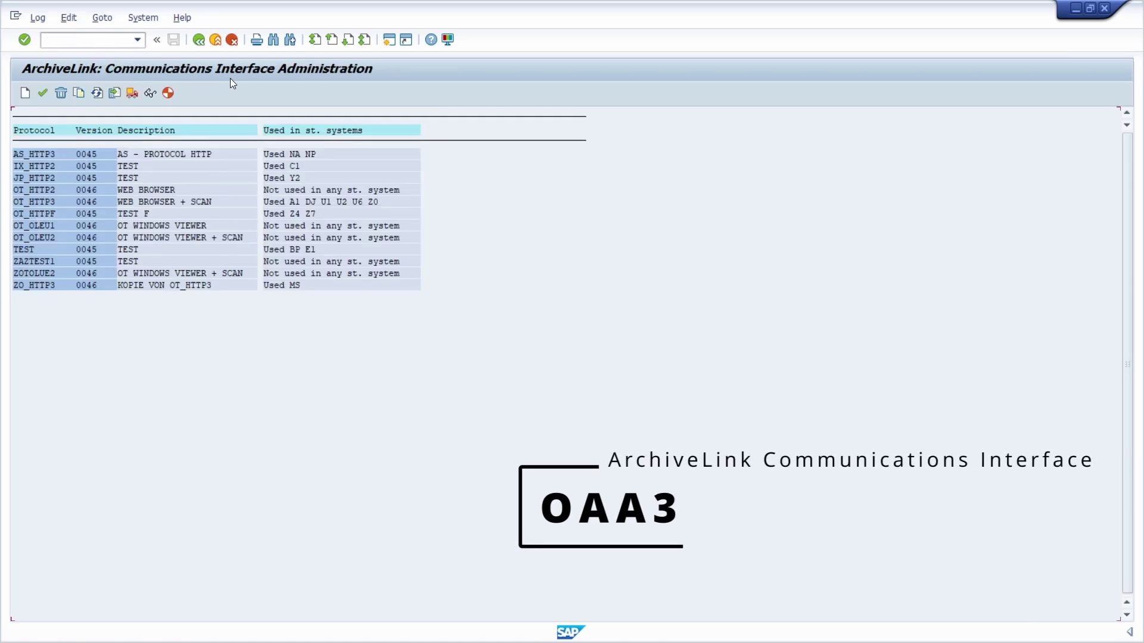
{"action": "left_click", "coordinate": [104, 39]}
{"action": "type", "text": "/n"}
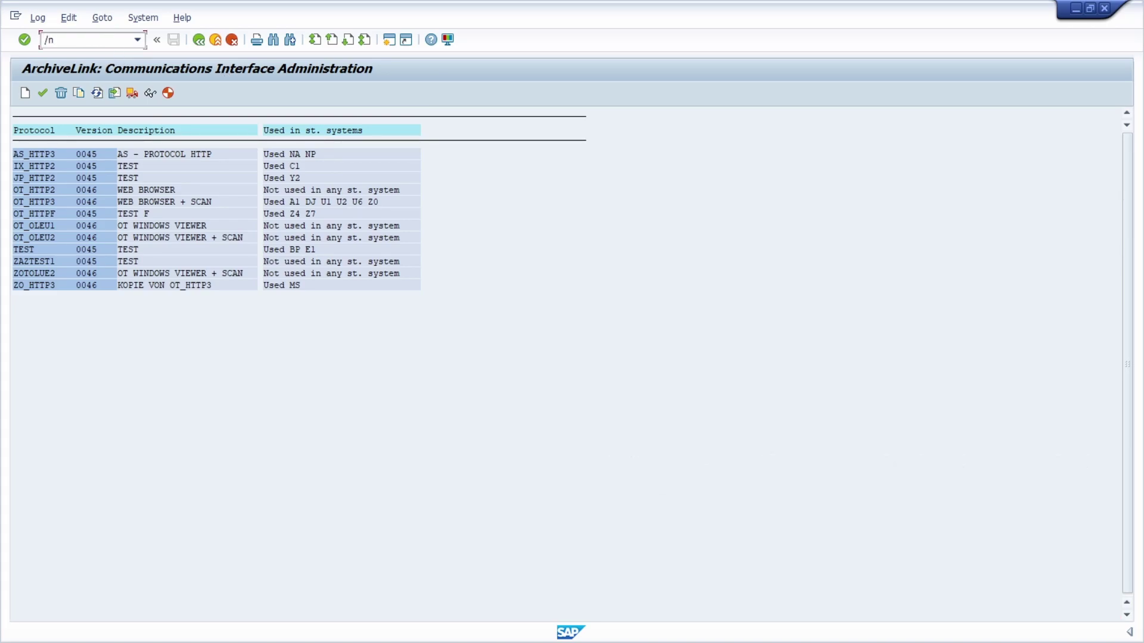
{"action": "type", "text": "oaa4"}
{"action": "key", "text": "Return"}
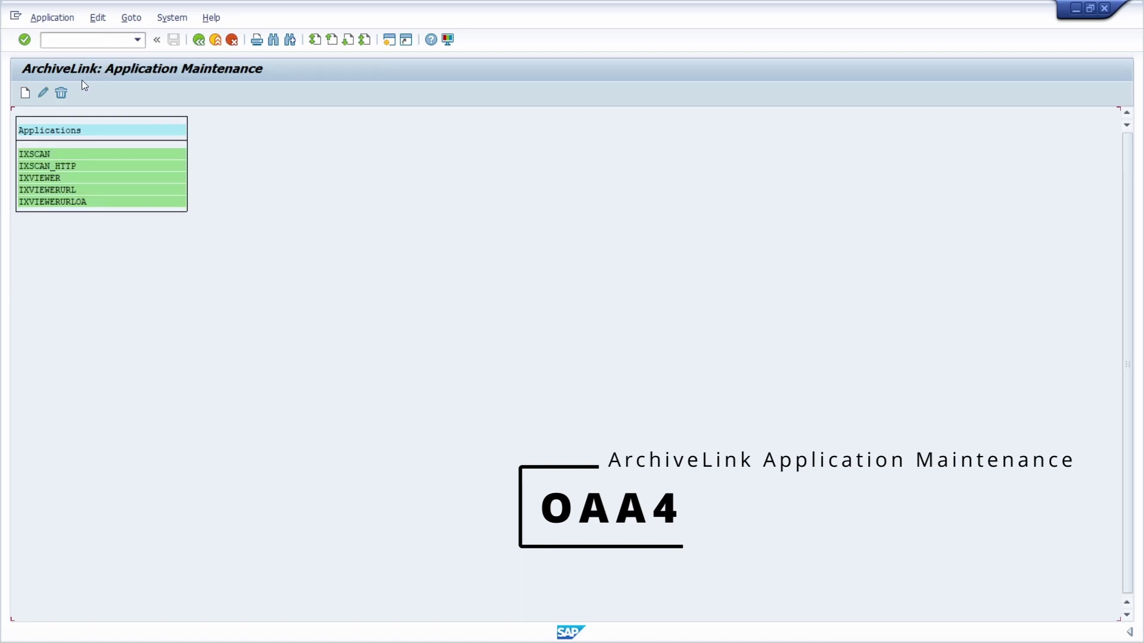
{"action": "left_click", "coordinate": [74, 40]}
{"action": "type", "text": "/n"}
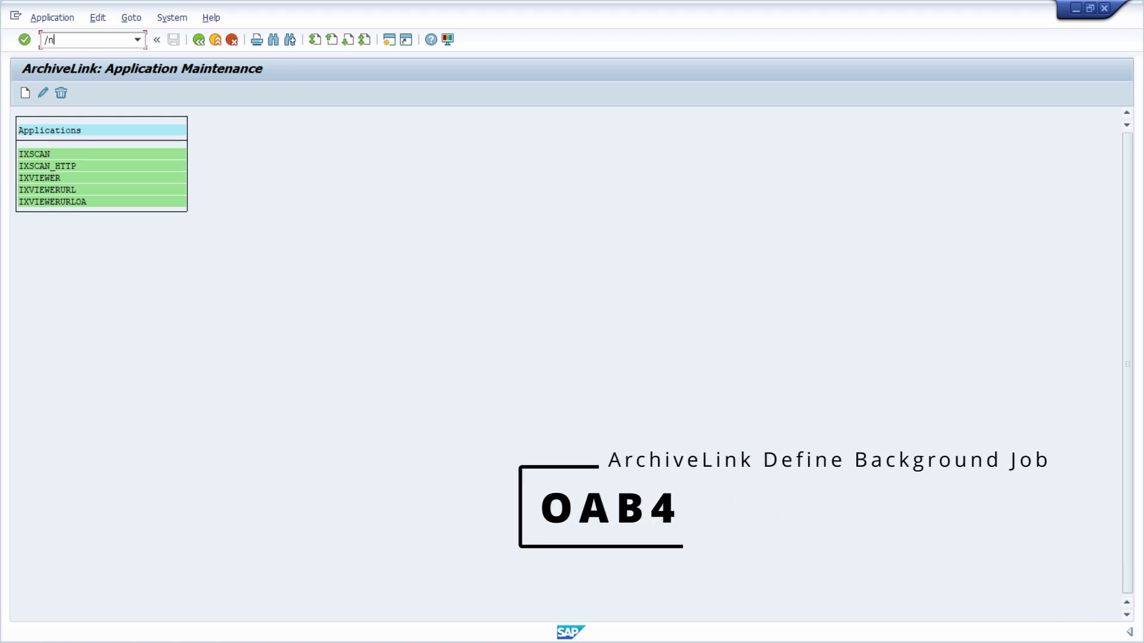
{"action": "type", "text": "oab4"}
Step: Open the OAB4 Define Background Job screen for ARCHIVELINK and close Create Step 1 unused
{"action": "key", "text": "Return"}
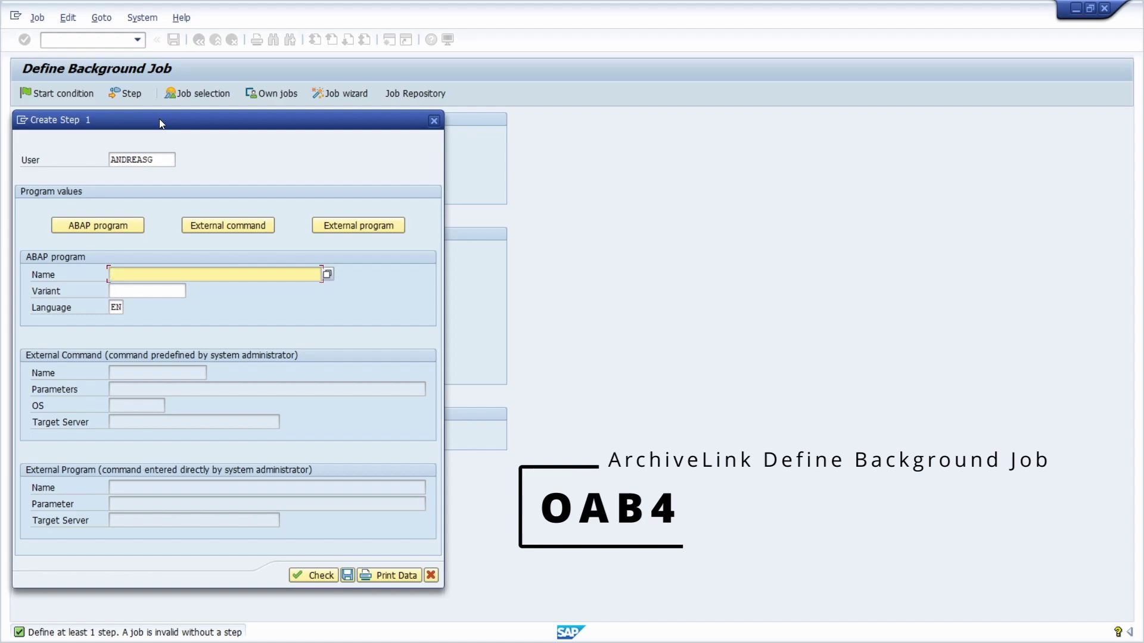
{"action": "left_click_drag", "start_coordinate": [159, 119], "coordinate": [207, 115]}
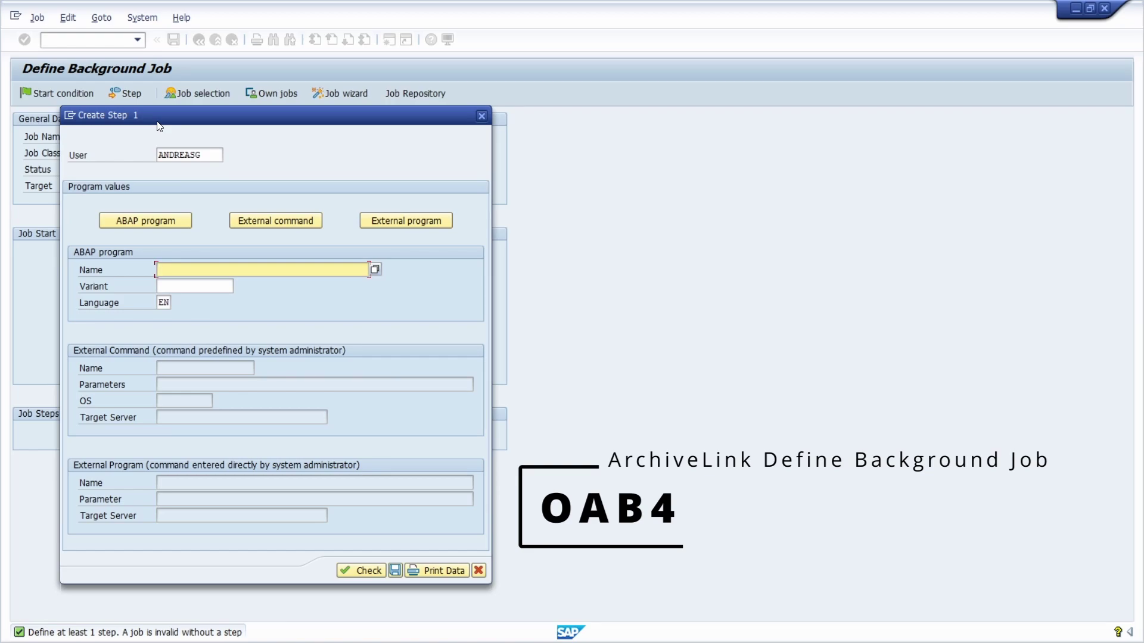
{"action": "left_click", "coordinate": [481, 115]}
{"action": "left_click", "coordinate": [86, 40]}
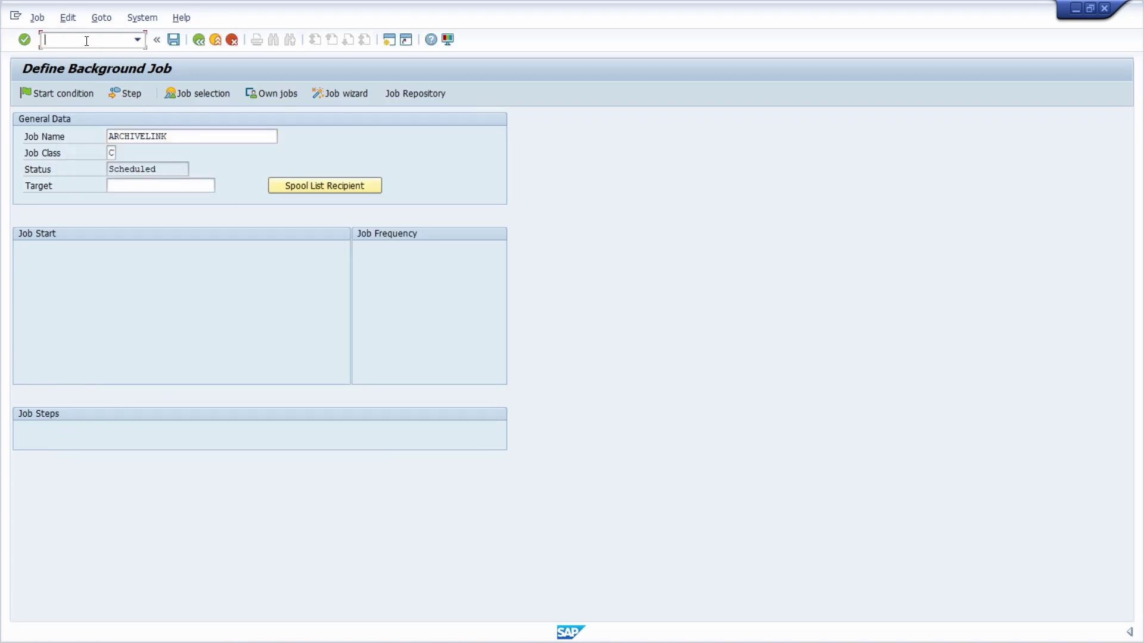
{"action": "type", "text": "/no"}
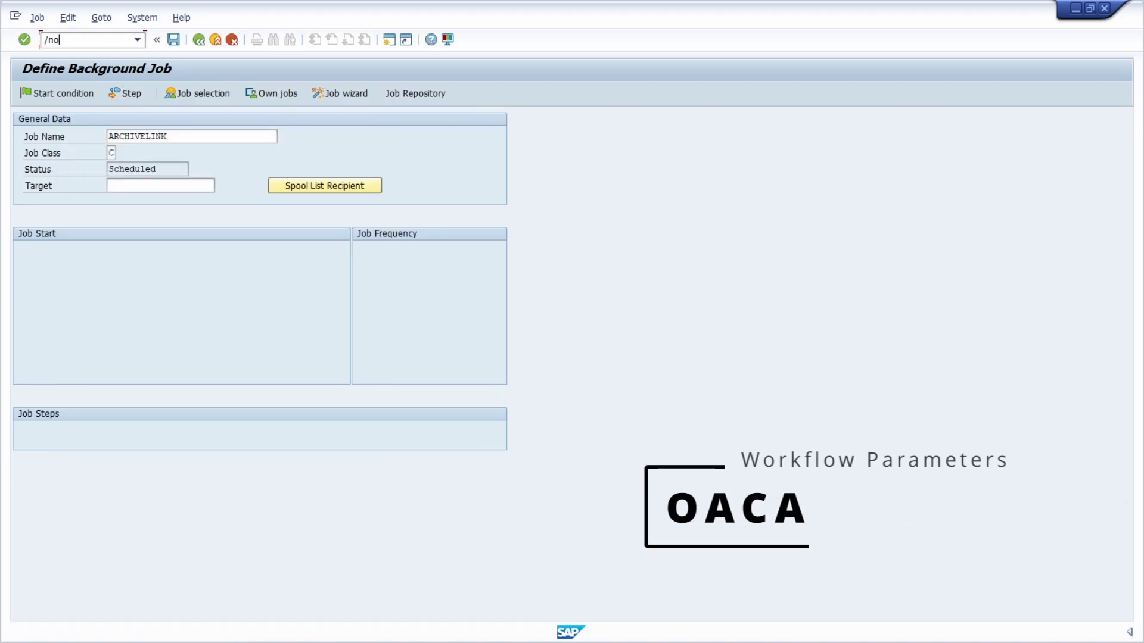
{"action": "type", "text": "adaca"}
Step: Review the 76 OACA workflow parameters, then start the OACH ArchiveLink linkage check job
{"action": "key", "text": "Return"}
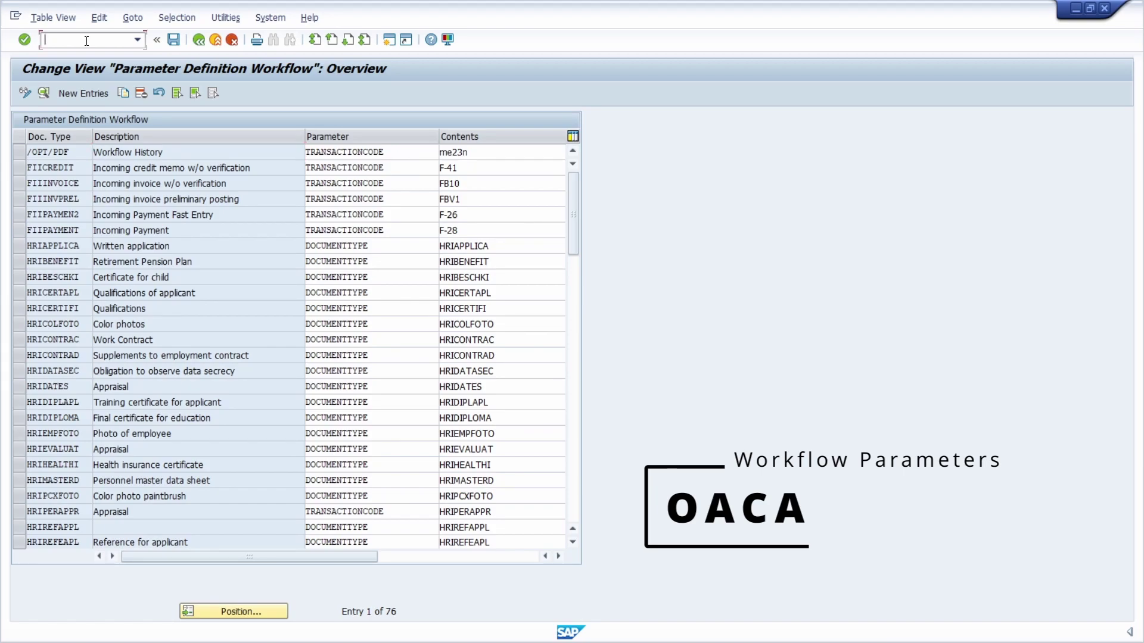
{"action": "type", "text": "/n"}
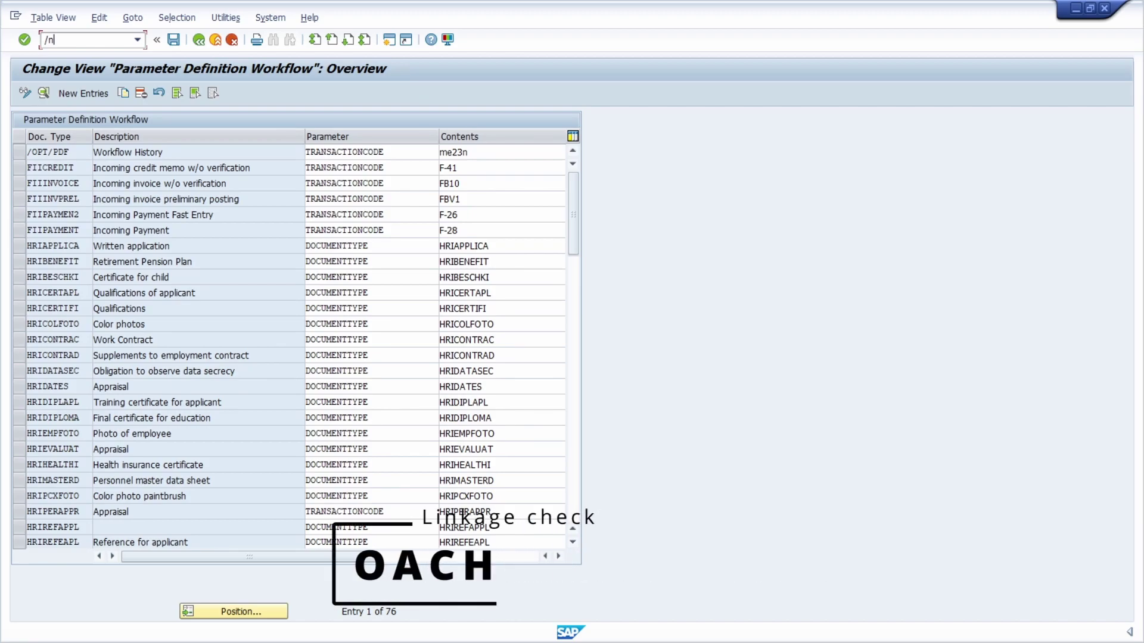
{"action": "type", "text": "oach"}
{"action": "key", "text": "Return"}
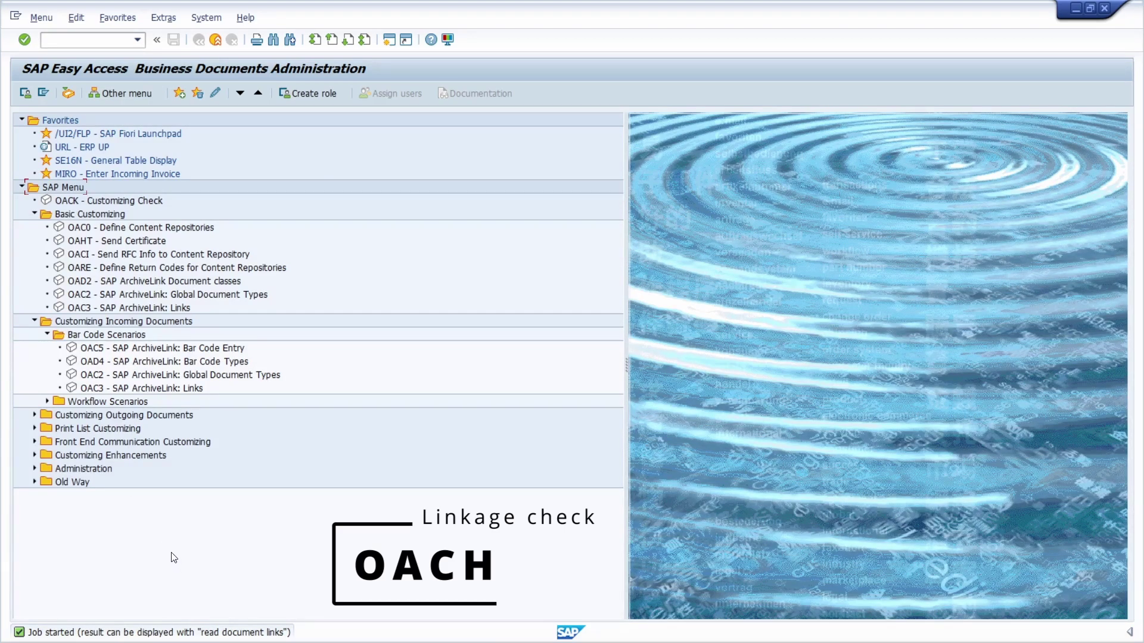
{"action": "left_click", "coordinate": [102, 39]}
{"action": "type", "text": "/noa"}
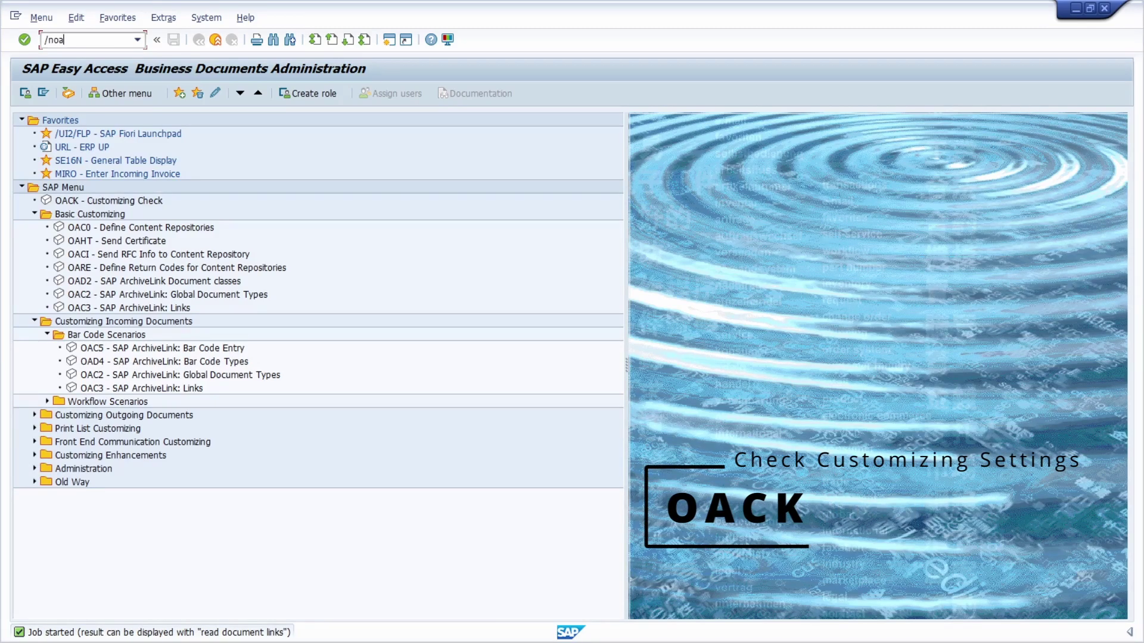
{"action": "type", "text": "ck"}
Step: Run the OACK customizing check, then open the OAER Business Document Navigator search form
{"action": "key", "text": "Return"}
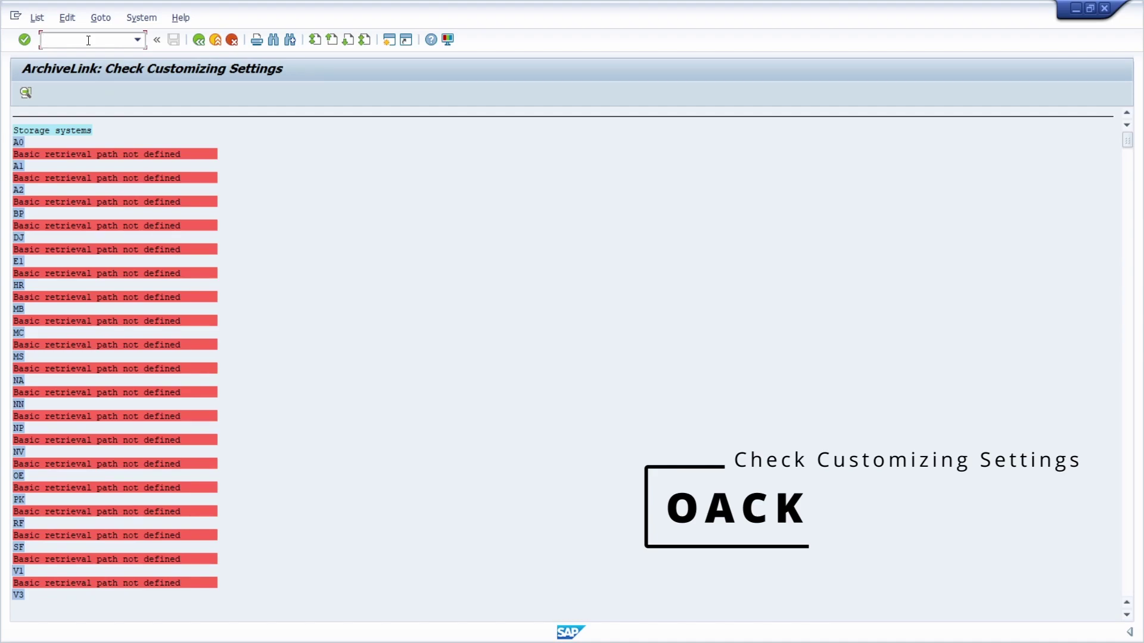
{"action": "type", "text": "/n"}
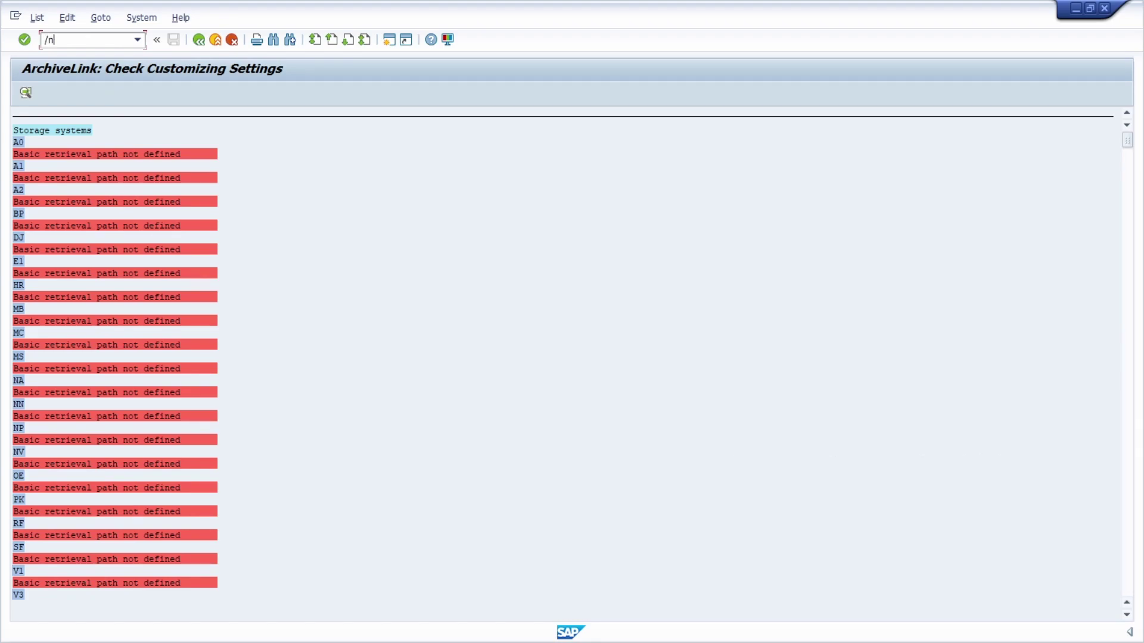
{"action": "type", "text": "oaer"}
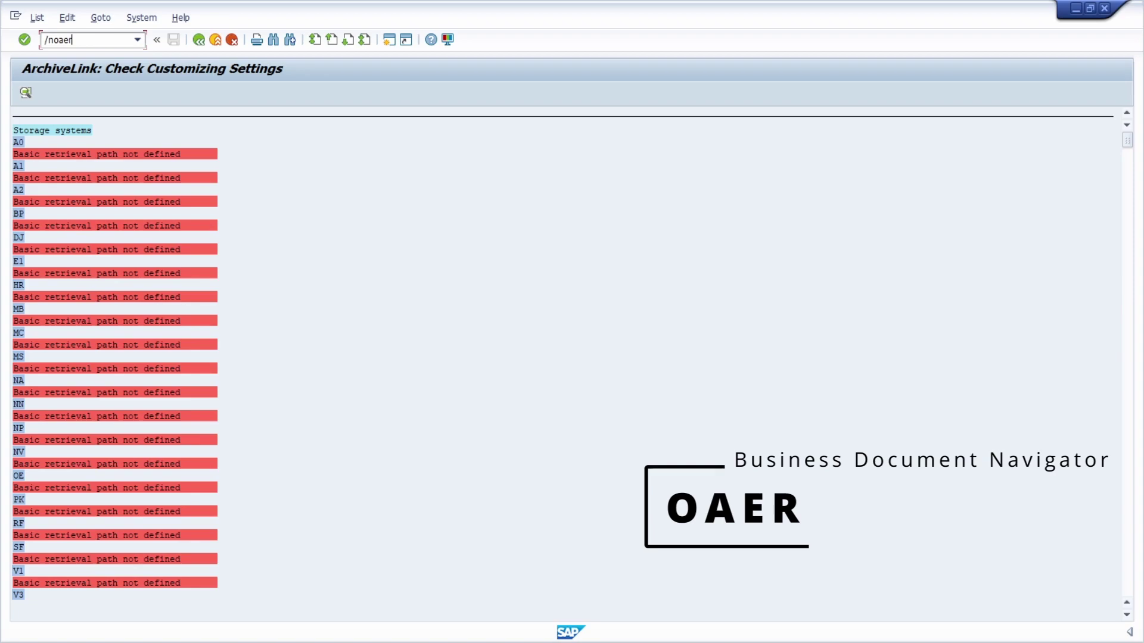
{"action": "key", "text": "Return"}
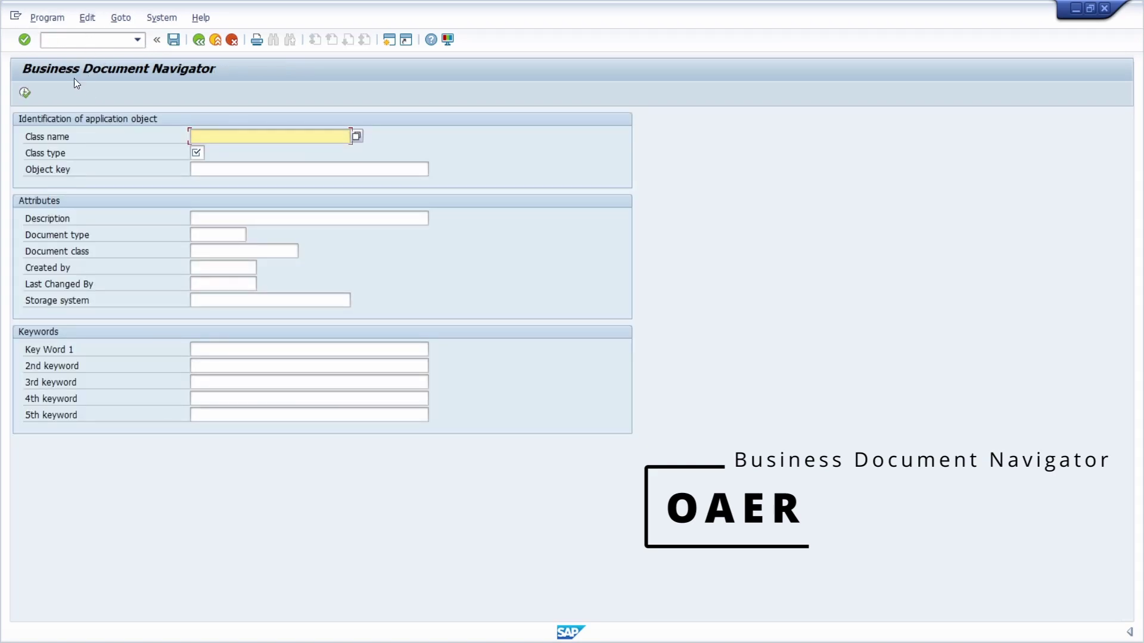
{"action": "left_click", "coordinate": [74, 45]}
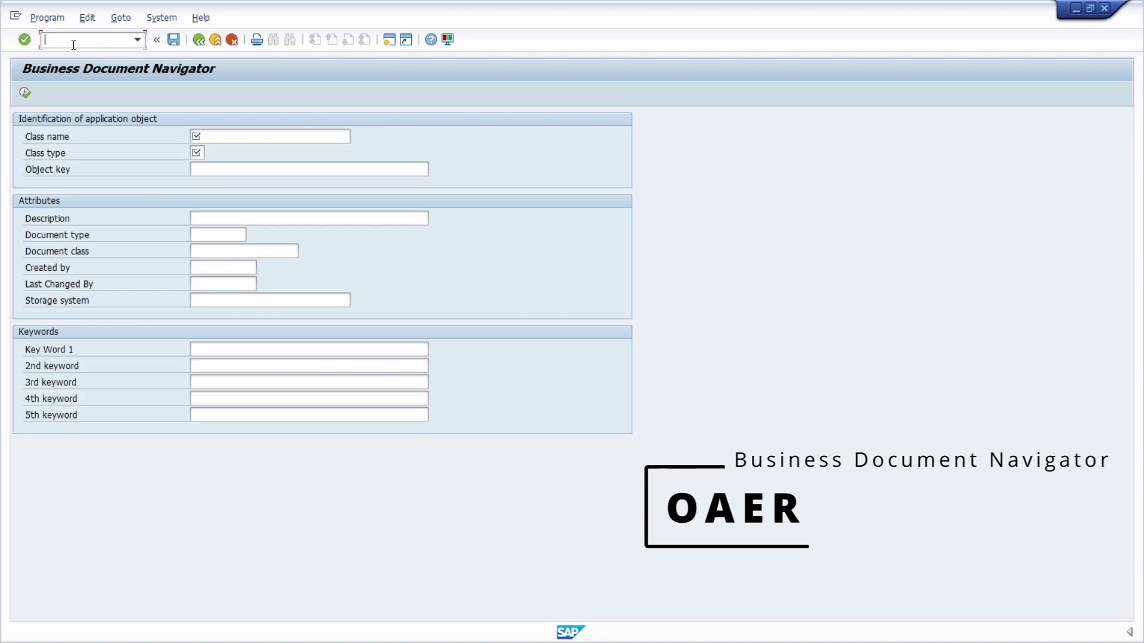
Step: Review OAG1 basic settings, then the 210 SOA0 workflow document types, and head back to the menu
{"action": "type", "text": "/noag1"}
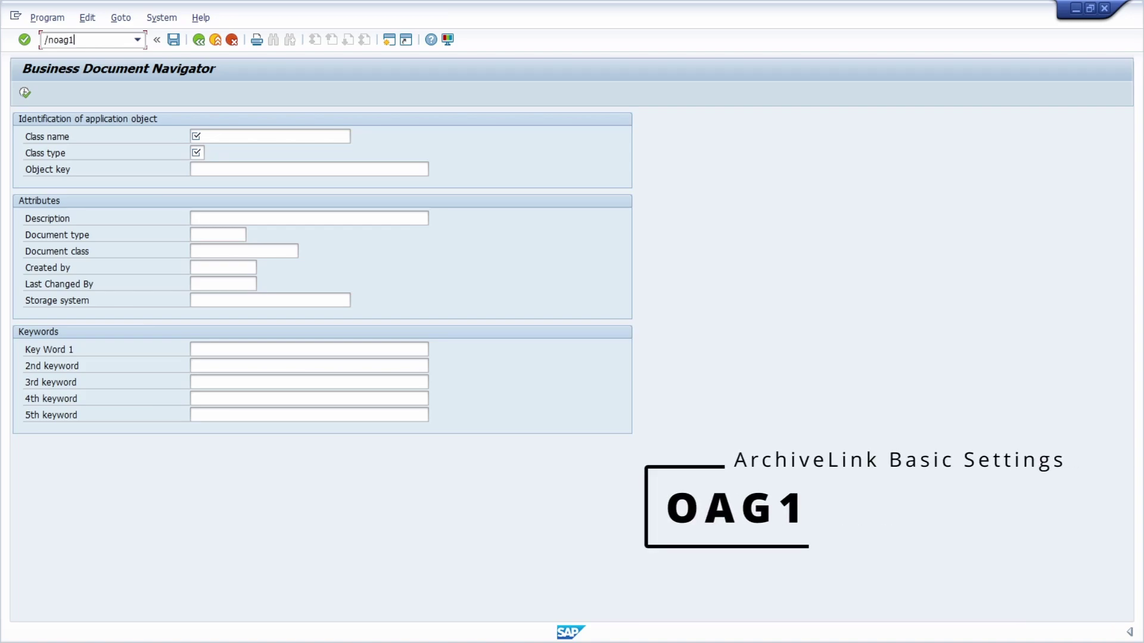
{"action": "key", "text": "Return"}
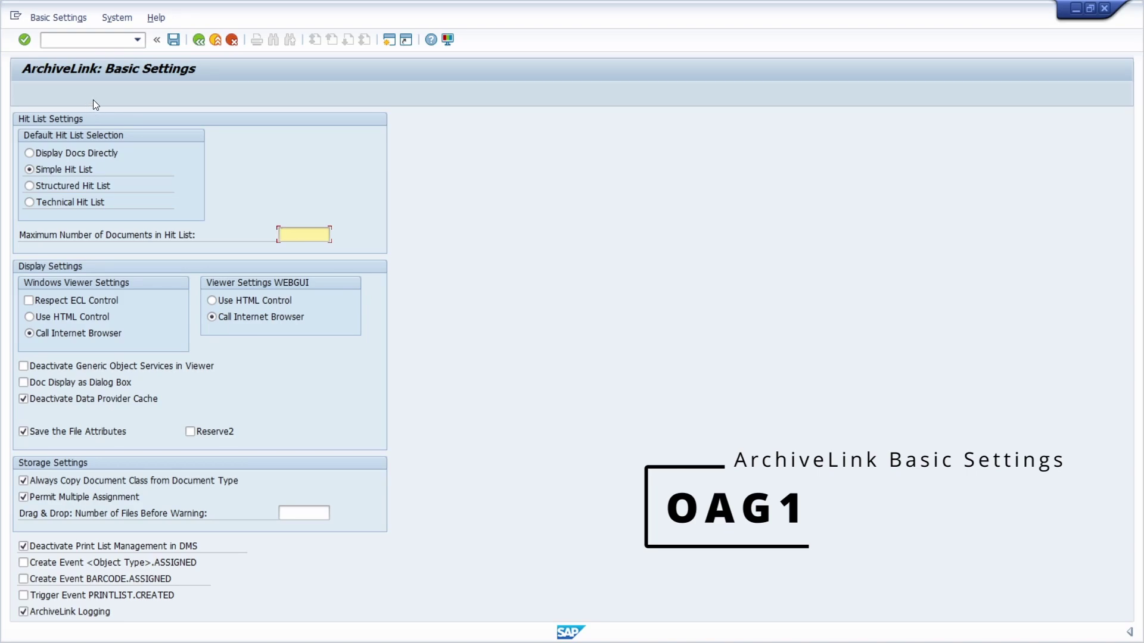
{"action": "left_click", "coordinate": [84, 42]}
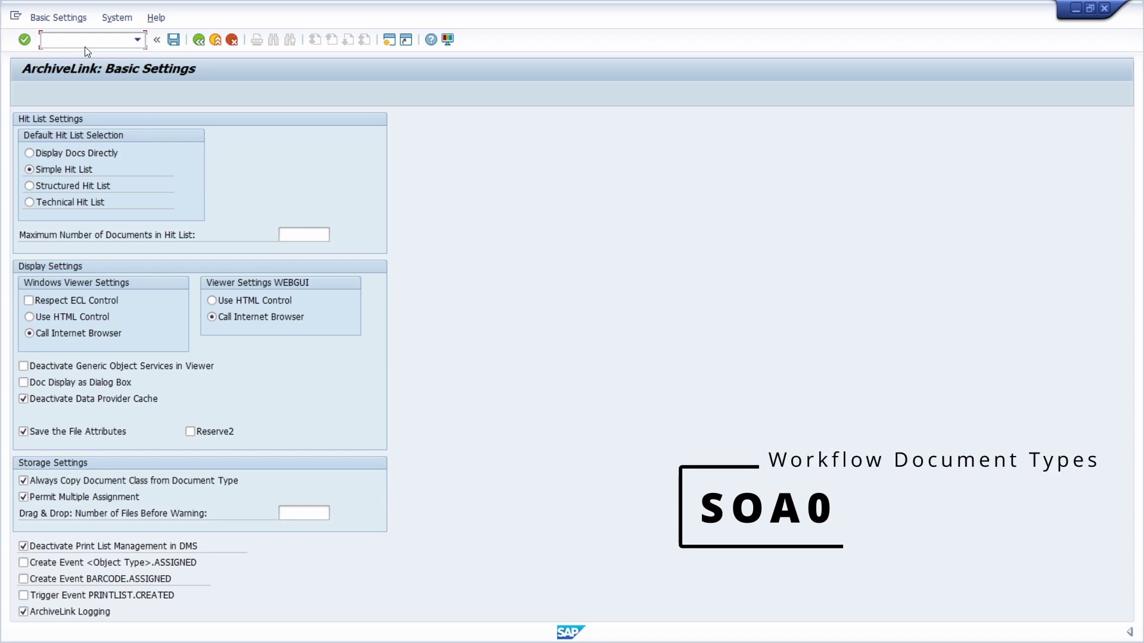
{"action": "type", "text": "/nsoa0"}
{"action": "key", "text": "Return"}
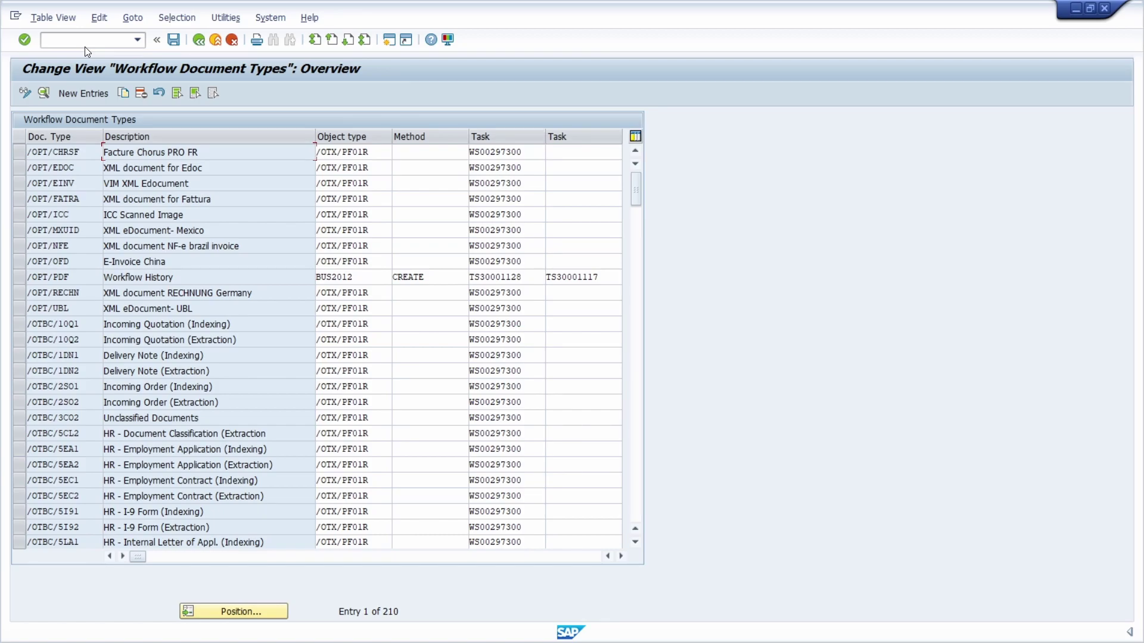
{"action": "left_click", "coordinate": [83, 41]}
Step: Leave with /n and expand Workflow Scenarios to list SWU3, OAD5, PFTC, OAWW, OAG1 and SWE2
{"action": "type", "text": "/n"}
{"action": "key", "text": "Return"}
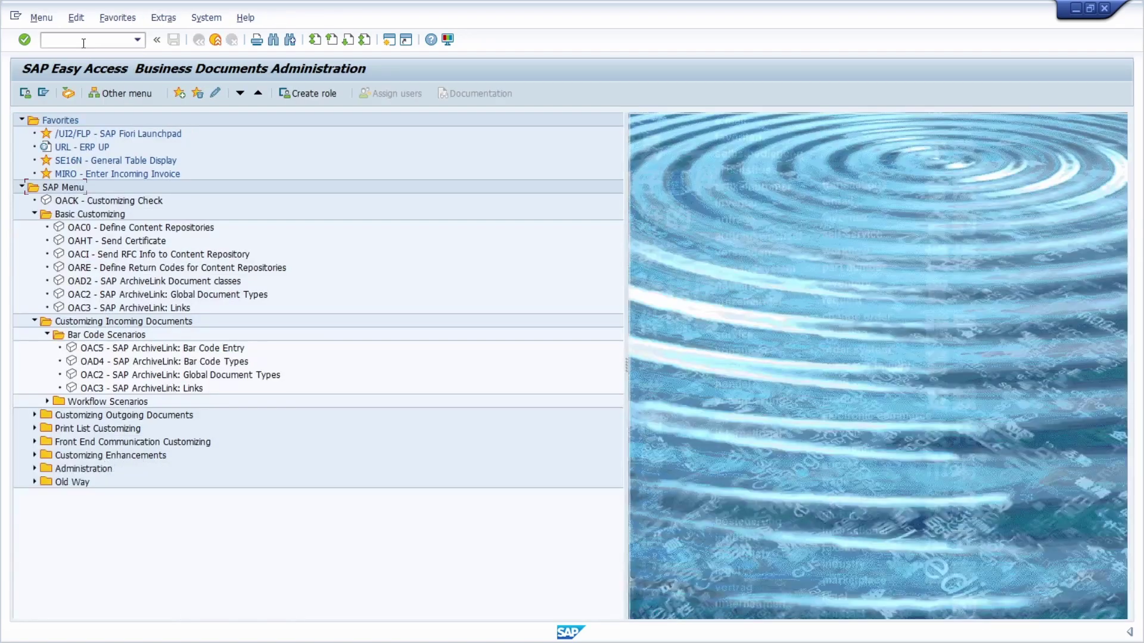
{"action": "left_click", "coordinate": [46, 402]}
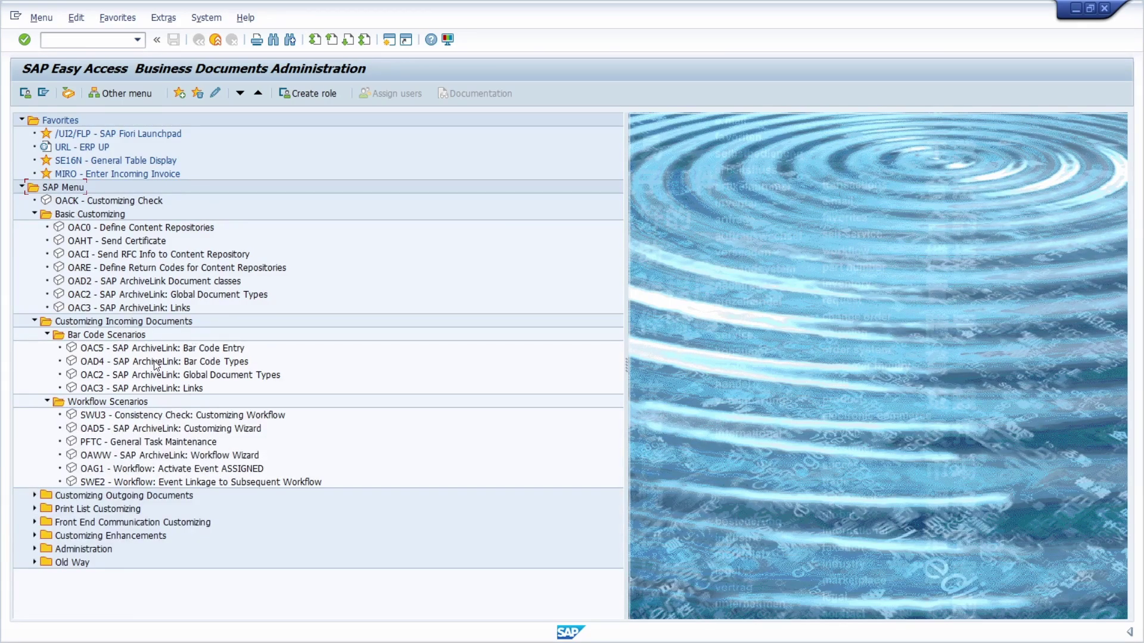